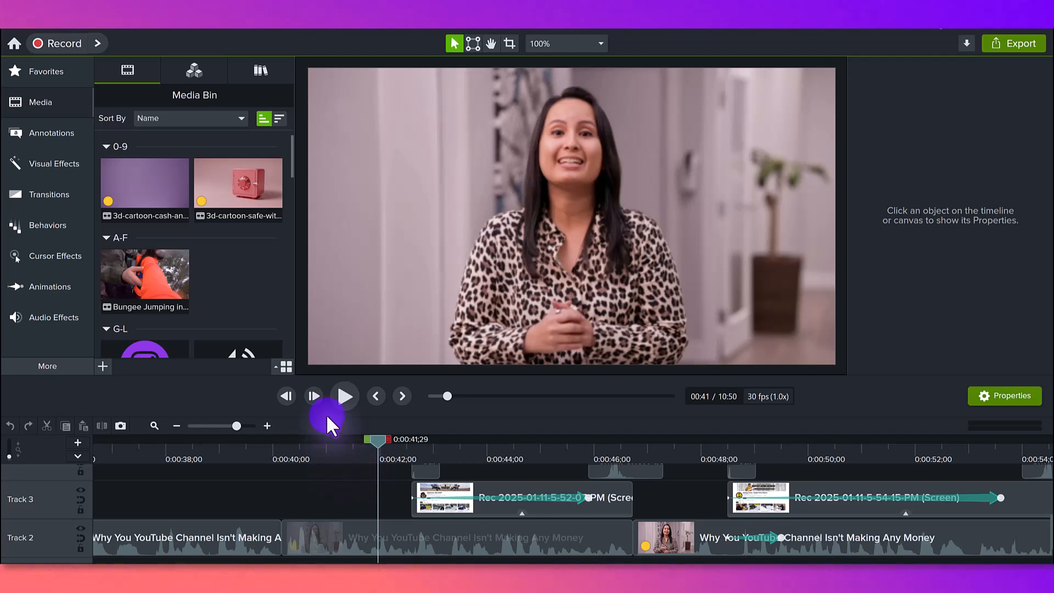
Step: Play the timeline from 0:00:41;29 and scrub back over the first screen-recording clip on Track 3 to review its animation
{"action": "left_click", "coordinate": [341, 393]}
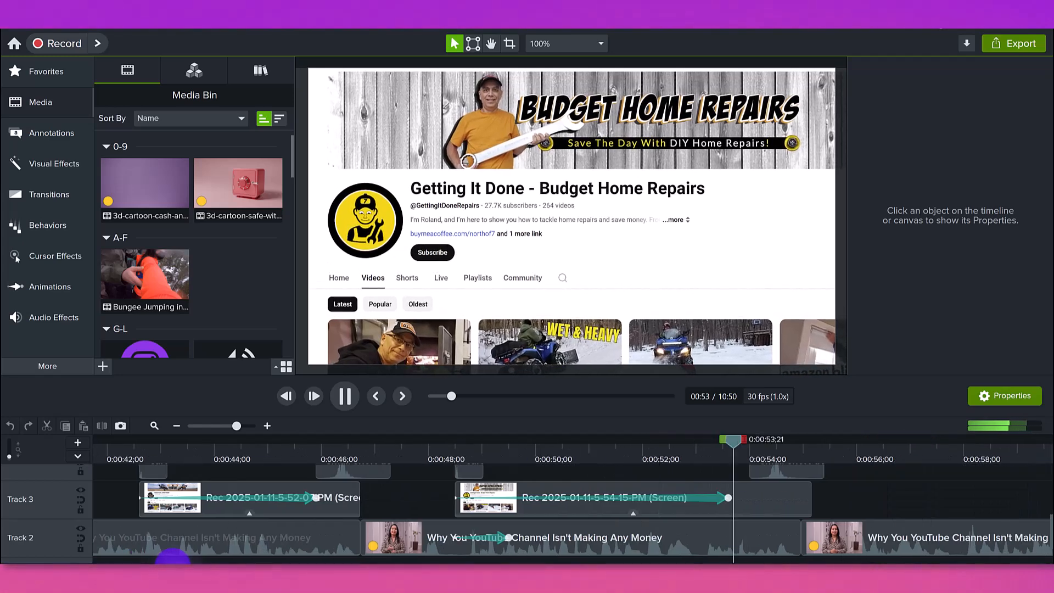
{"action": "key", "text": "space"}
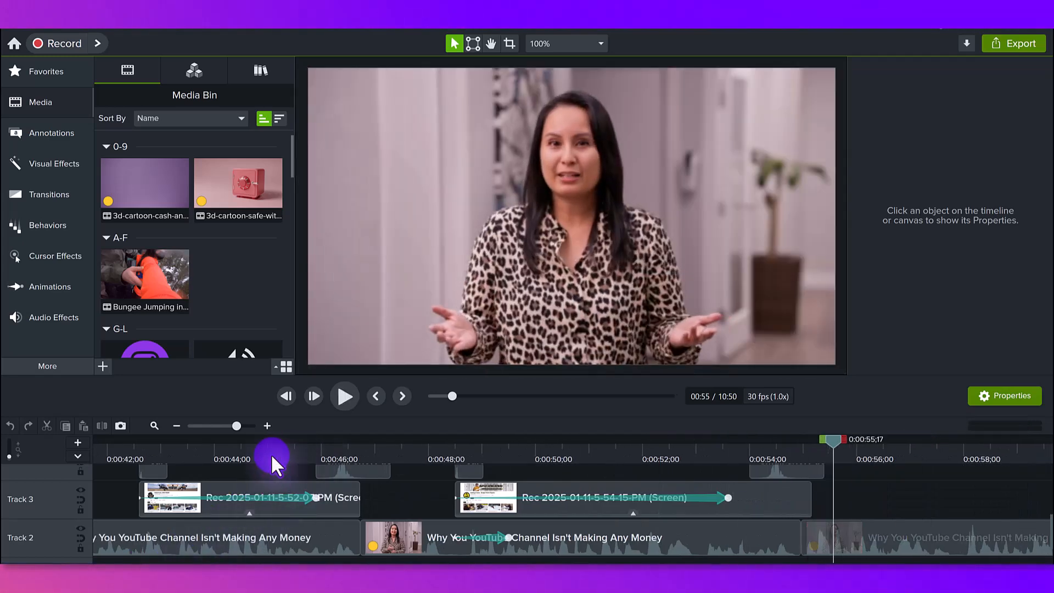
{"action": "left_click_drag", "start_coordinate": [251, 450], "coordinate": [345, 442]}
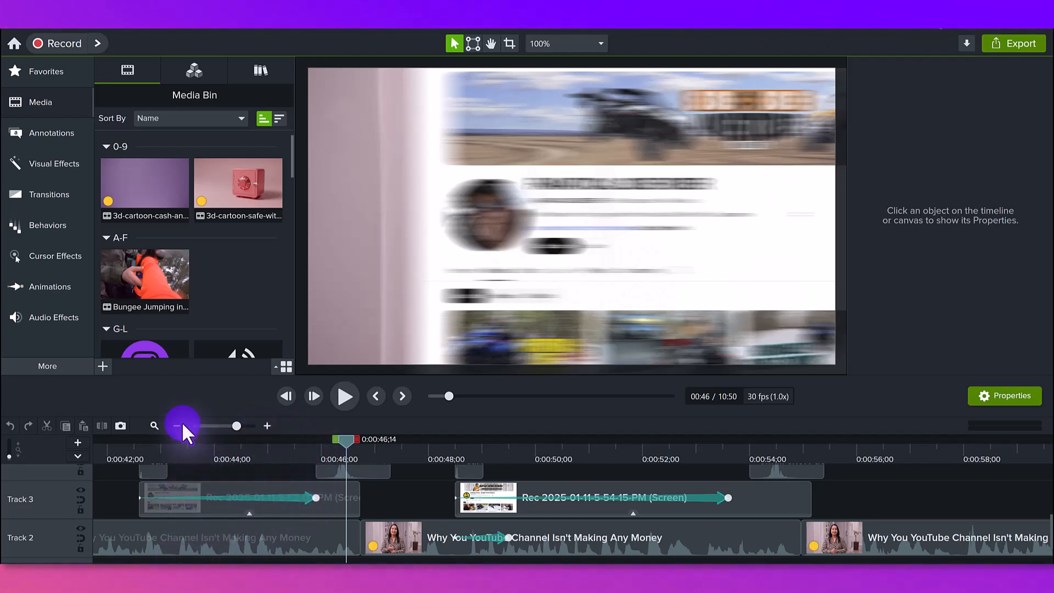
{"action": "left_click", "coordinate": [121, 460]}
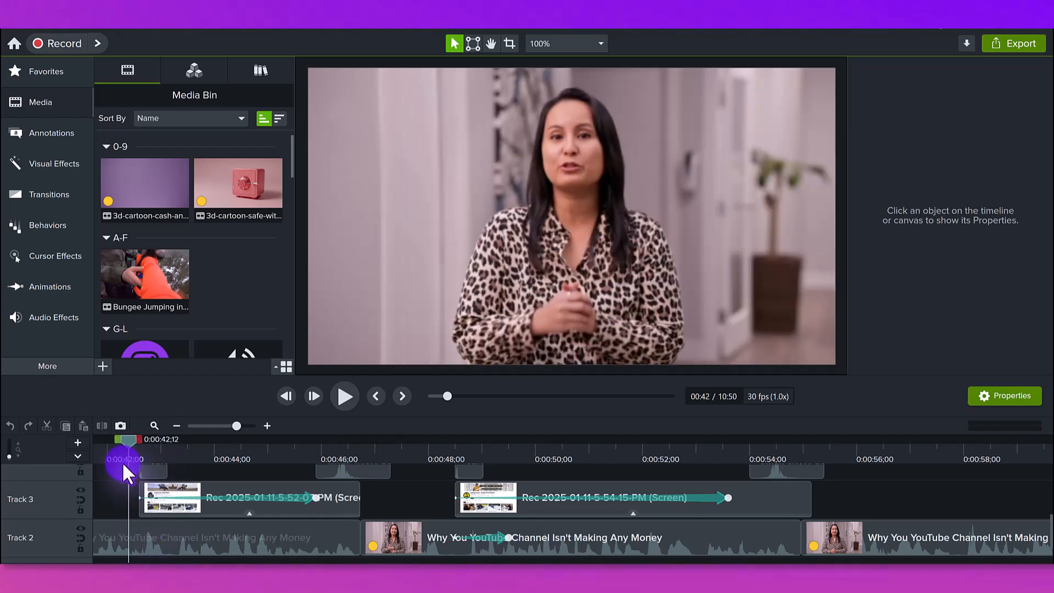
{"action": "left_click_drag", "start_coordinate": [173, 568], "coordinate": [168, 569]}
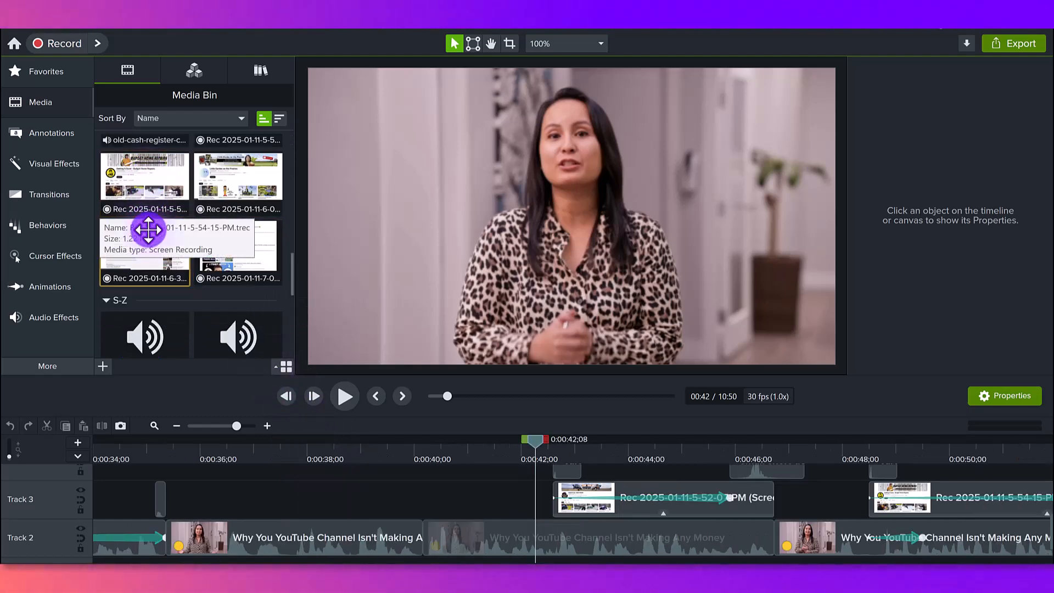
{"action": "left_click_drag", "start_coordinate": [141, 176], "coordinate": [271, 482]}
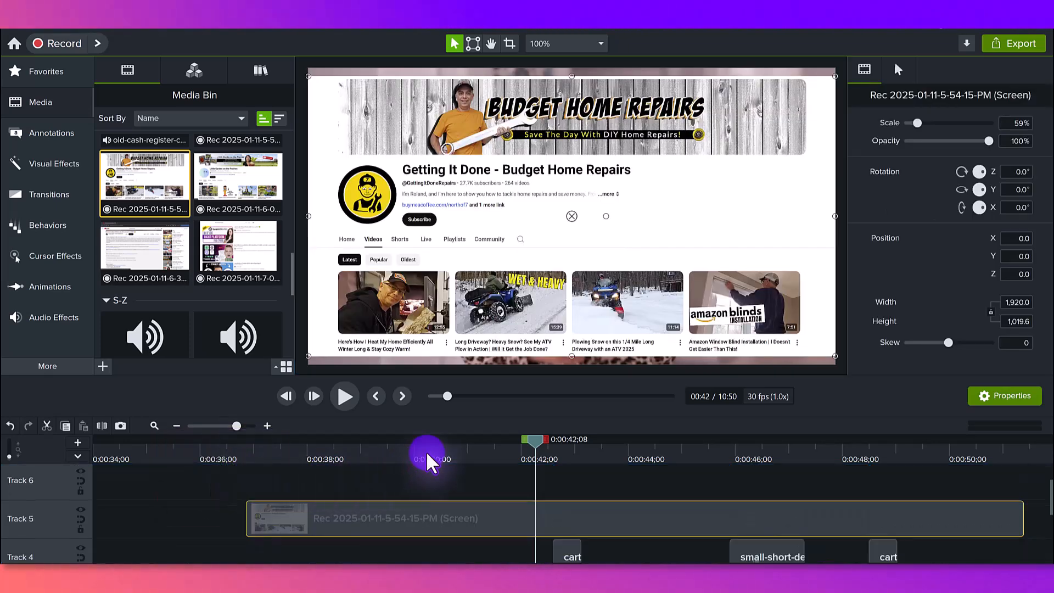
{"action": "left_click", "coordinate": [439, 456]}
{"action": "left_click_drag", "start_coordinate": [357, 461], "coordinate": [428, 497]}
{"action": "key", "text": "s"}
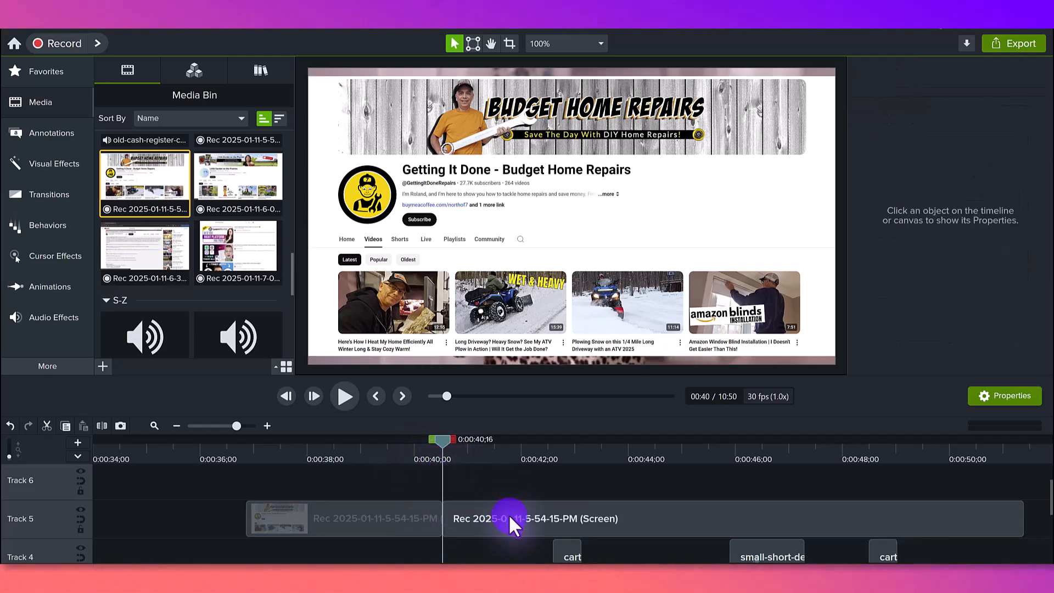
Step: Delete the part after the split and move the remaining recording to Track 3, starting at 0:00:36;15
{"action": "left_click", "coordinate": [508, 514]}
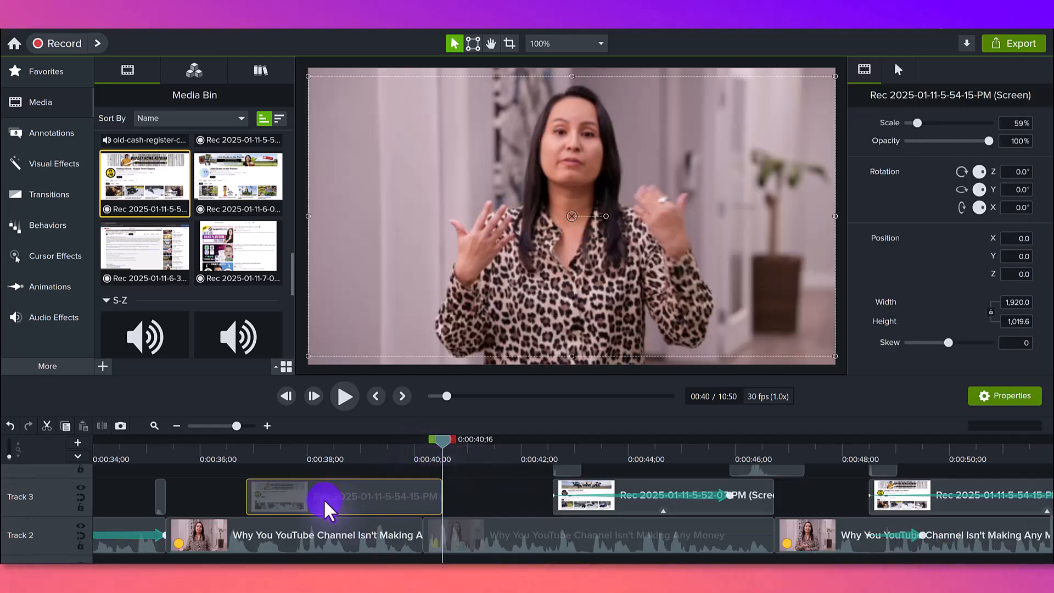
{"action": "left_click_drag", "start_coordinate": [325, 502], "coordinate": [313, 501]}
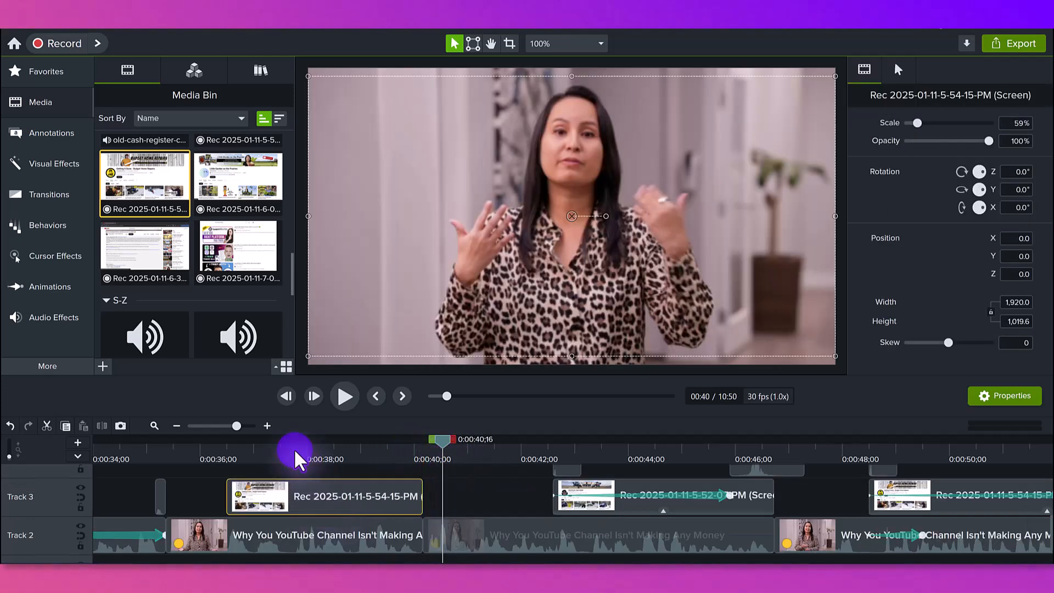
{"action": "left_click", "coordinate": [308, 456]}
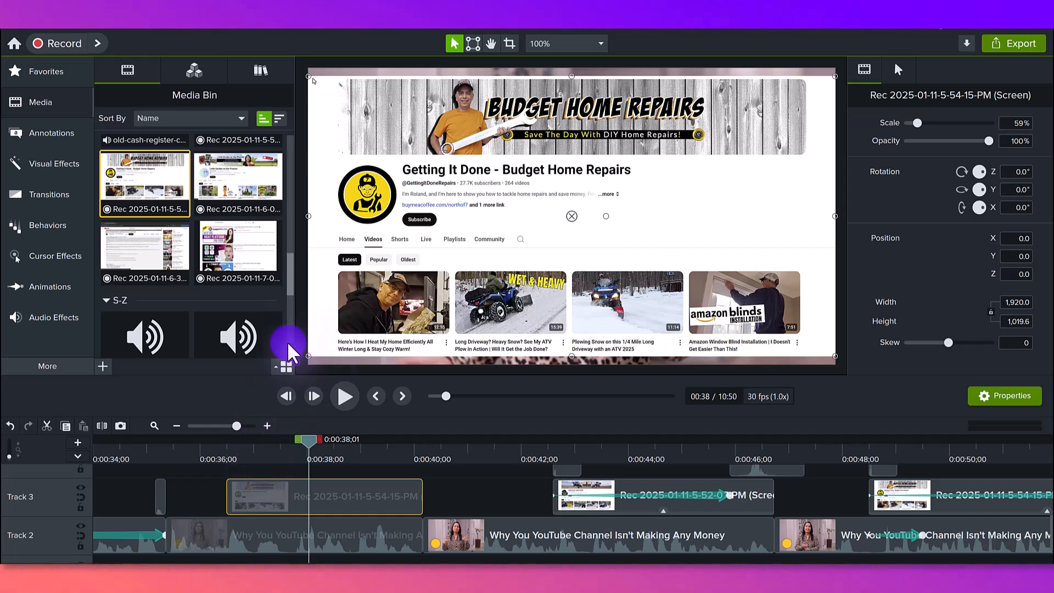
Step: Apply the Sliding behavior to the newly placed screen-recording clip on Track 3
{"action": "left_click", "coordinate": [31, 231]}
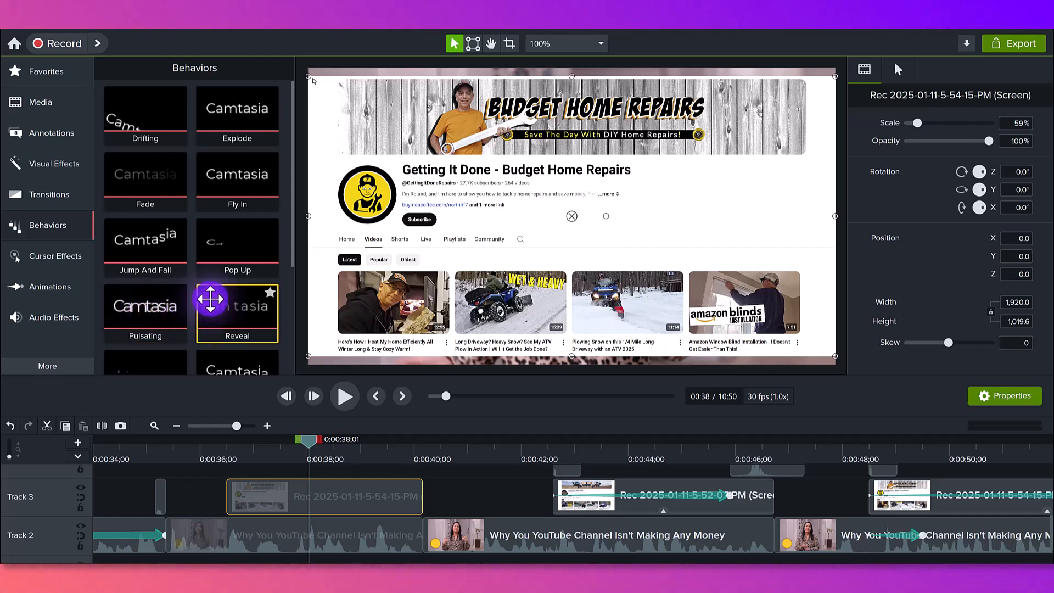
{"action": "scroll", "coordinate": [229, 293], "scroll_direction": "down", "scroll_amount": 1}
{"action": "scroll", "coordinate": [229, 294], "scroll_direction": "down", "scroll_amount": 4}
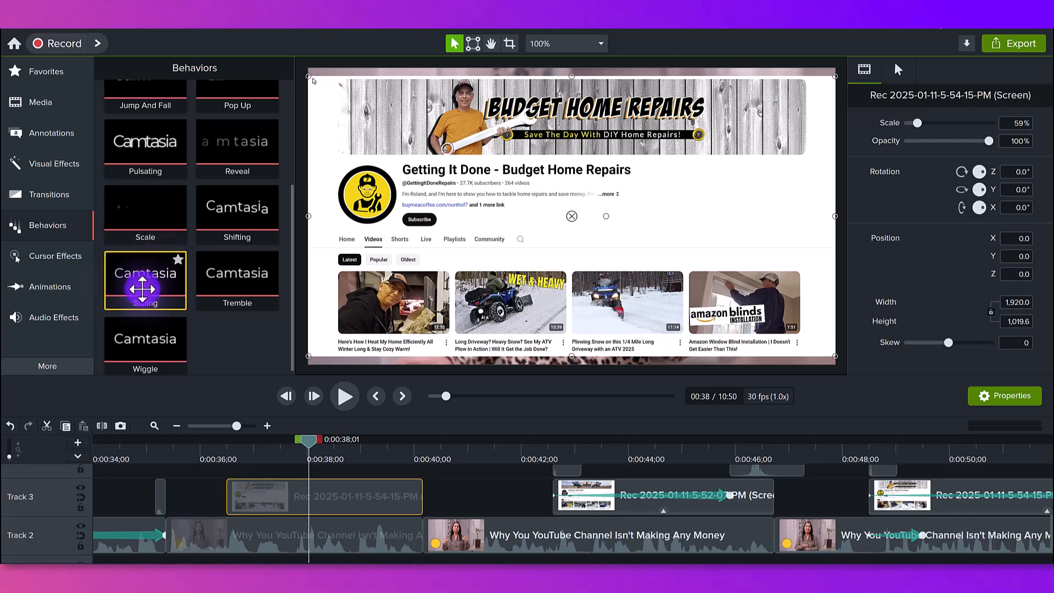
{"action": "left_click_drag", "start_coordinate": [142, 290], "coordinate": [270, 513]}
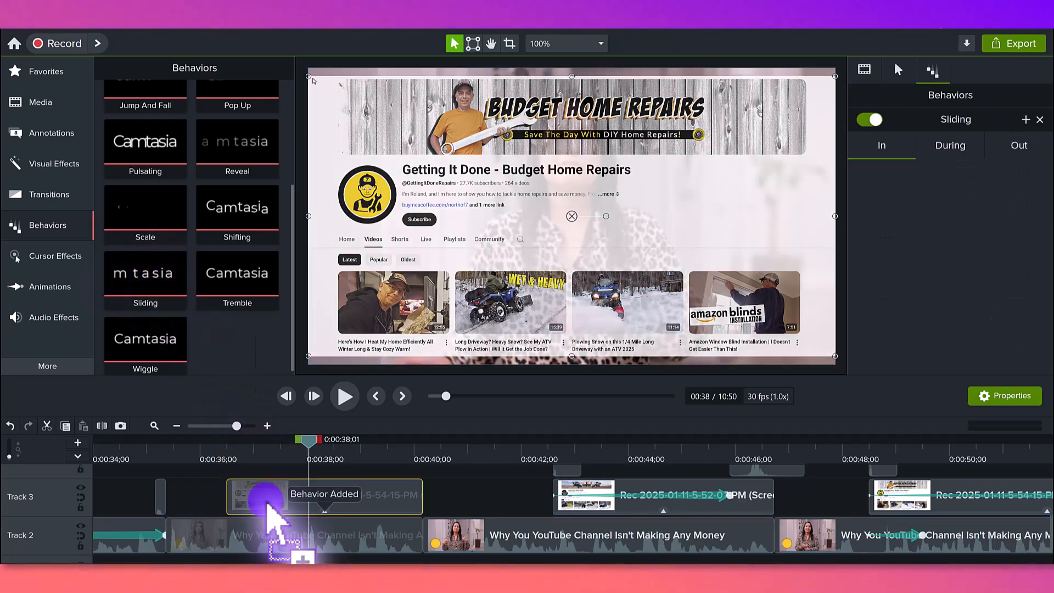
Step: Silence the audio of the talking-head clip beneath the new screen recording on Track 2
{"action": "left_click", "coordinate": [219, 460]}
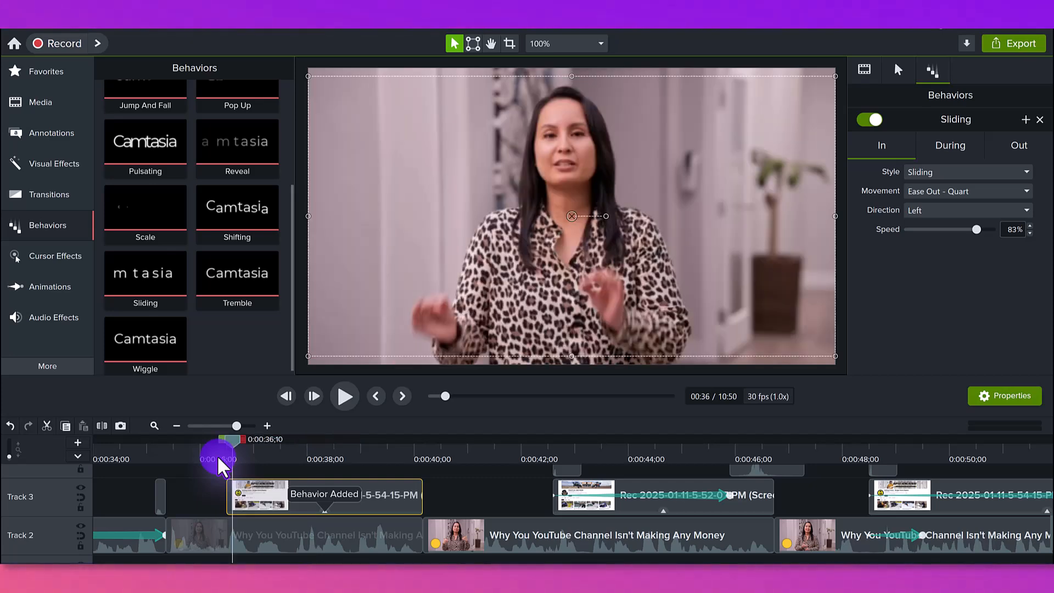
{"action": "left_click", "coordinate": [288, 532]}
{"action": "right_click", "coordinate": [288, 532]}
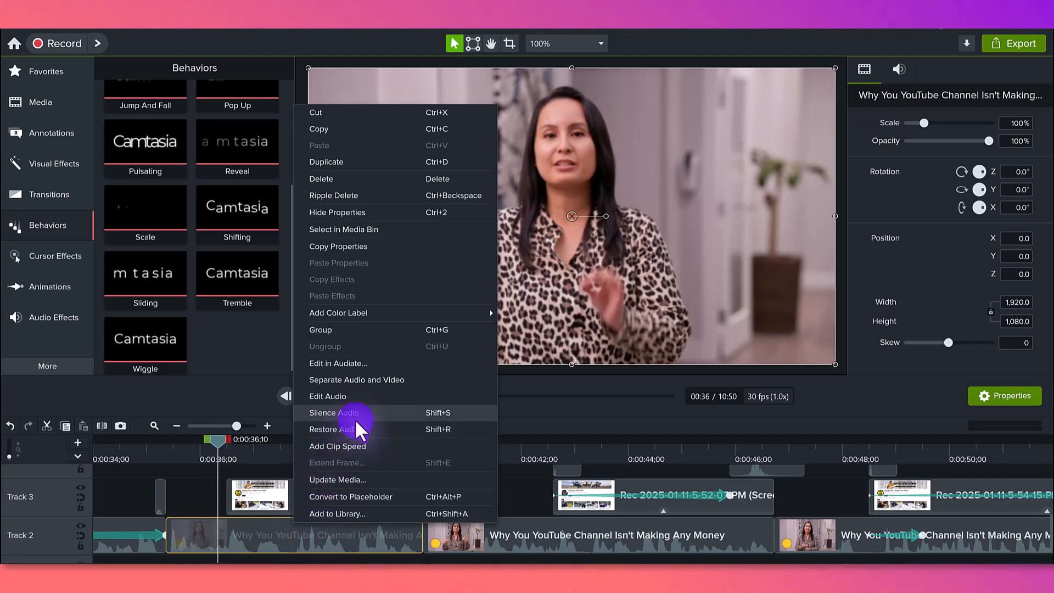
{"action": "left_click", "coordinate": [356, 411]}
Step: Play and scrub through the new Track 3 clip to examine how the Sliding behavior moves and fades it
{"action": "left_click", "coordinate": [338, 395]}
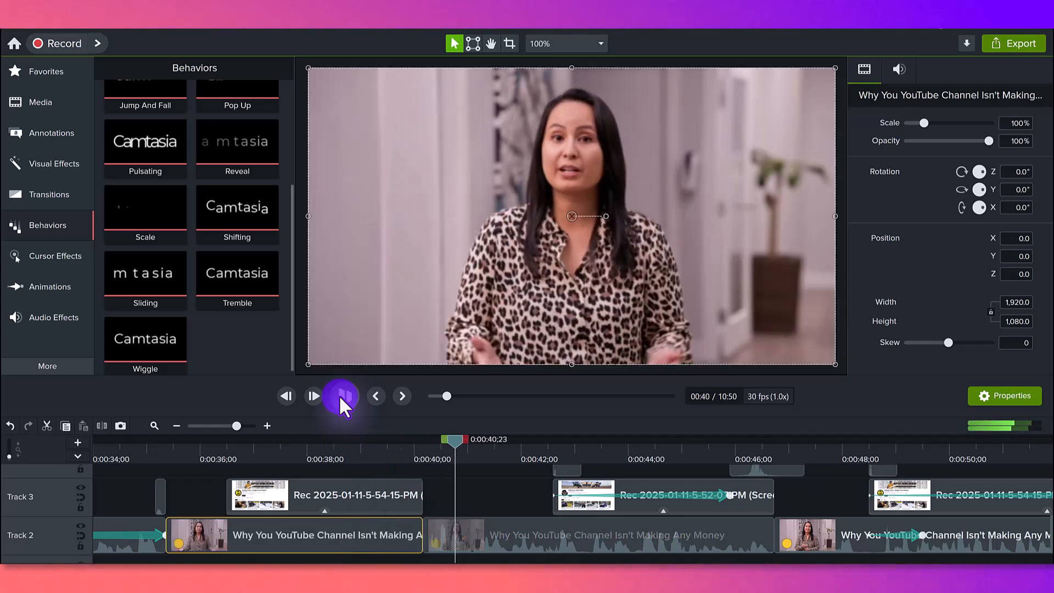
{"action": "left_click", "coordinate": [338, 395]}
{"action": "left_click", "coordinate": [317, 439]}
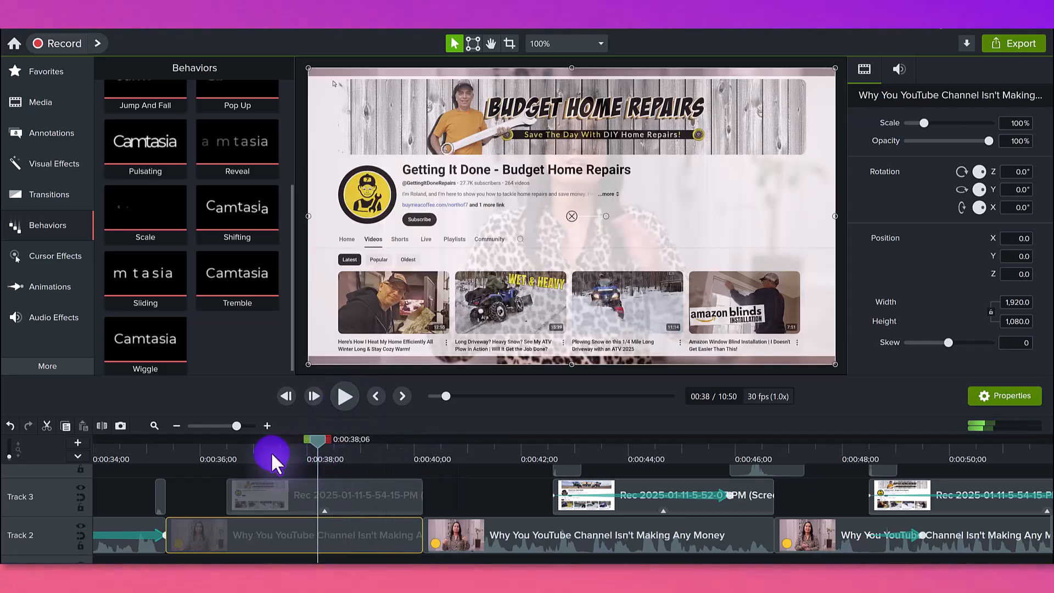
{"action": "left_click_drag", "start_coordinate": [239, 454], "coordinate": [307, 461]}
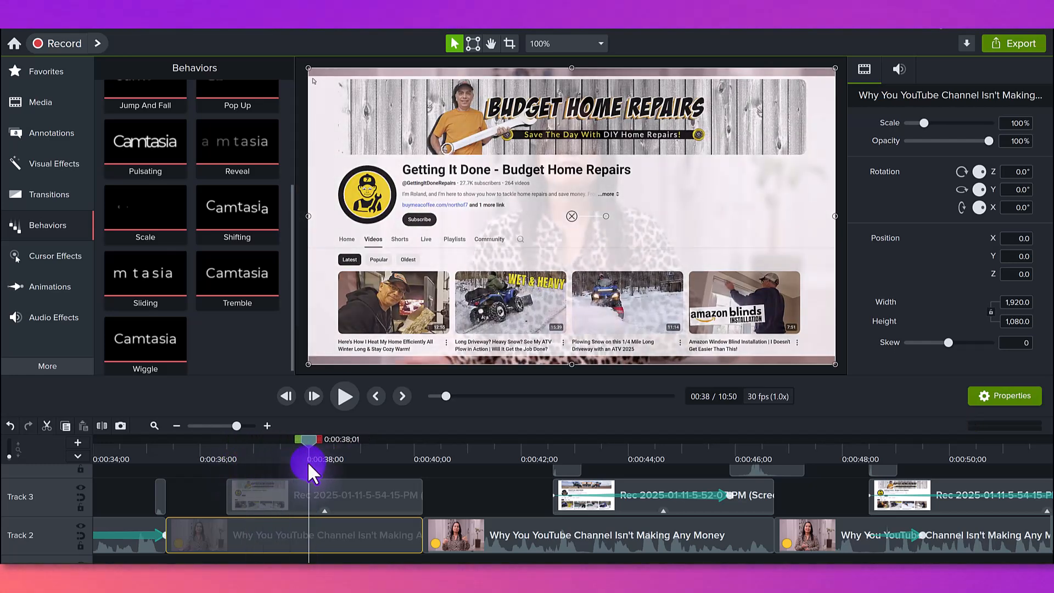
{"action": "left_click", "coordinate": [398, 495]}
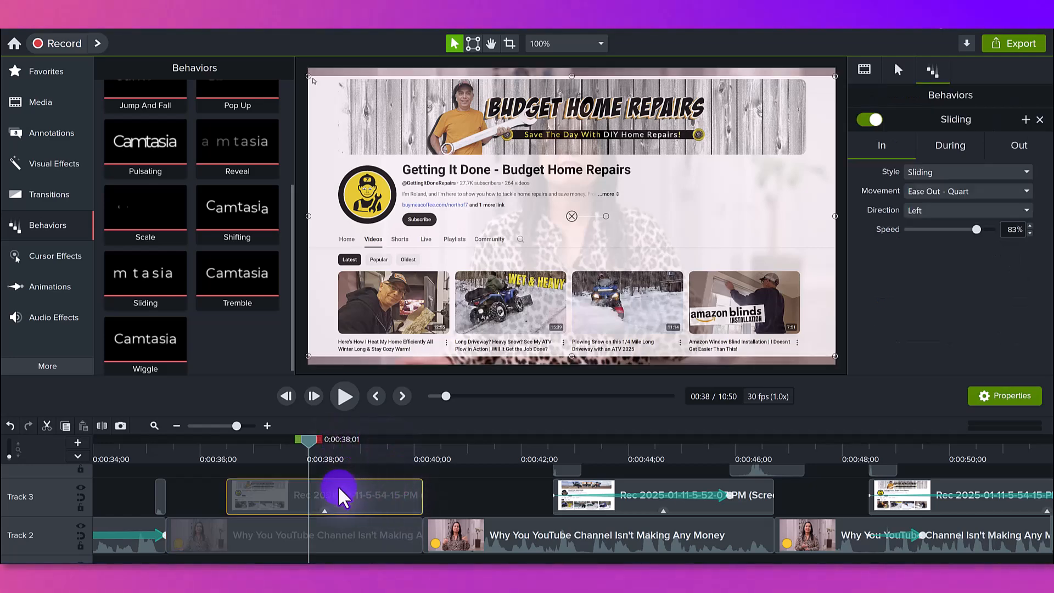
{"action": "left_click_drag", "start_coordinate": [236, 459], "coordinate": [306, 458]}
{"action": "left_click_drag", "start_coordinate": [219, 458], "coordinate": [334, 458]}
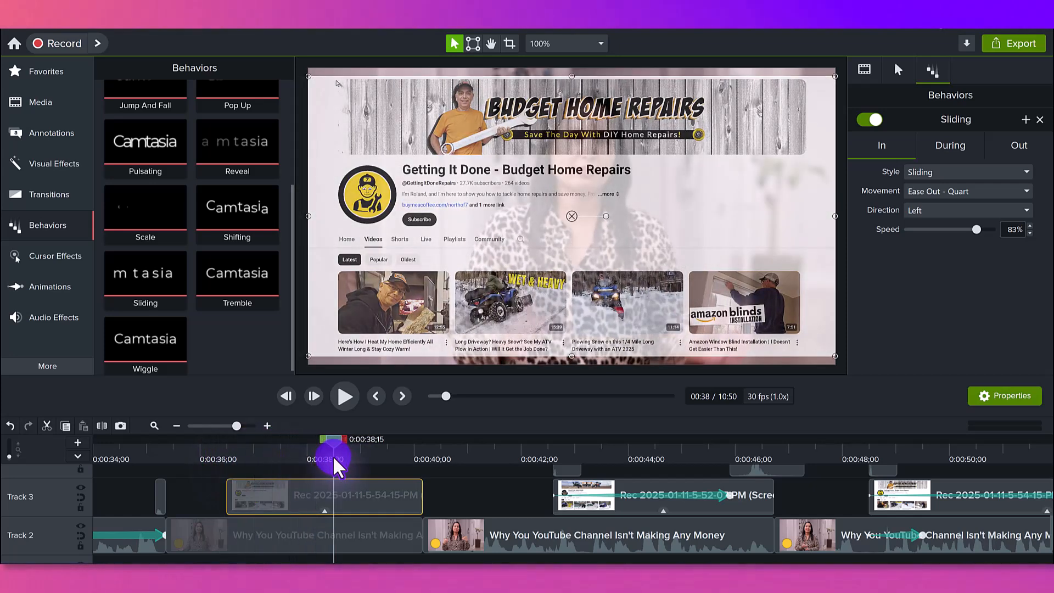
Step: Set the Sliding behavior's During style to None and scrub through the rest of the clip to check it
{"action": "left_click", "coordinate": [938, 147]}
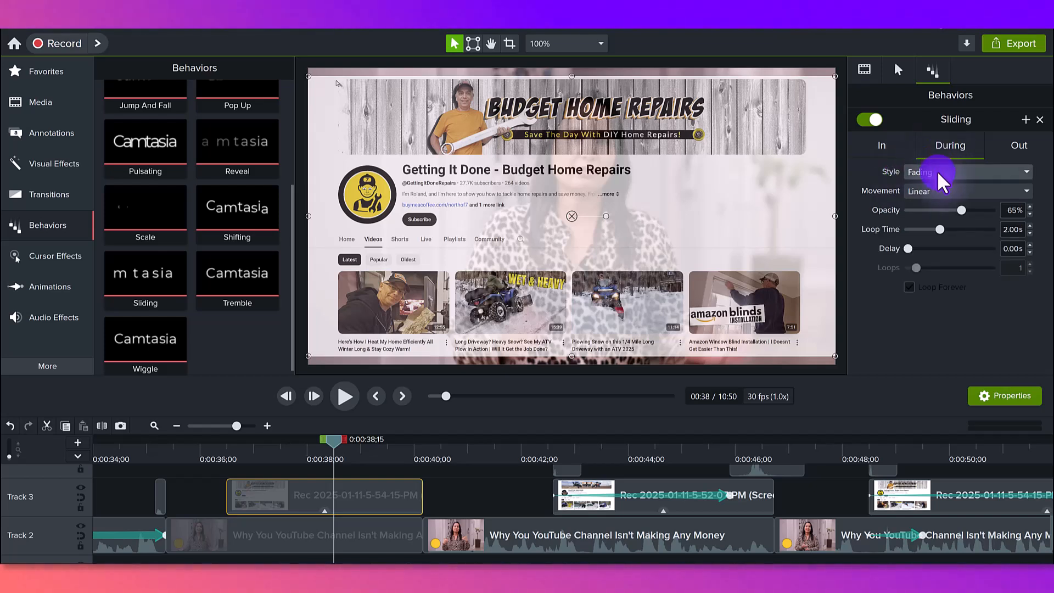
{"action": "left_click", "coordinate": [939, 173]}
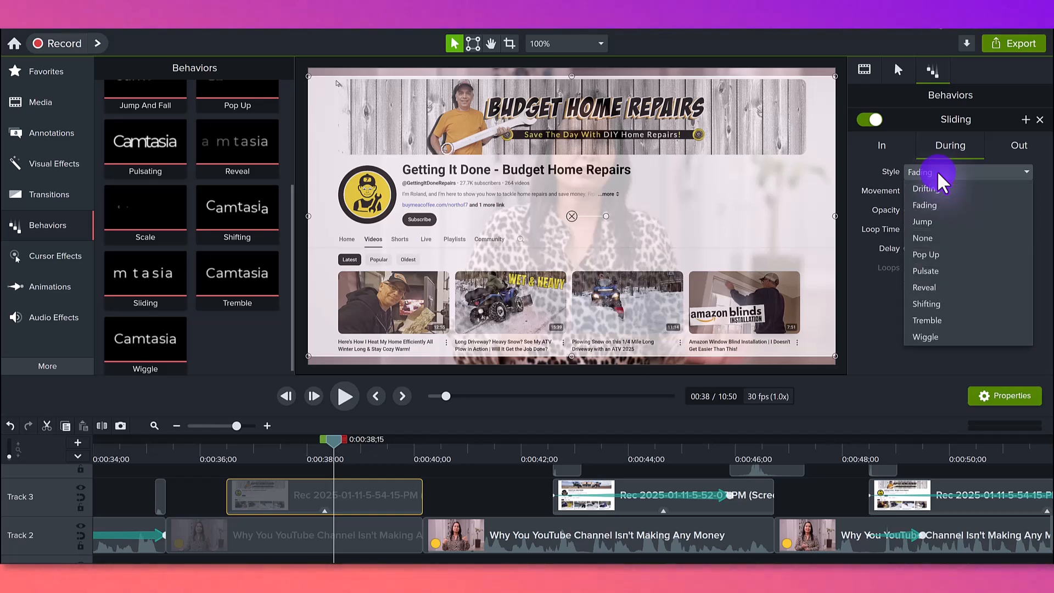
{"action": "left_click", "coordinate": [936, 240]}
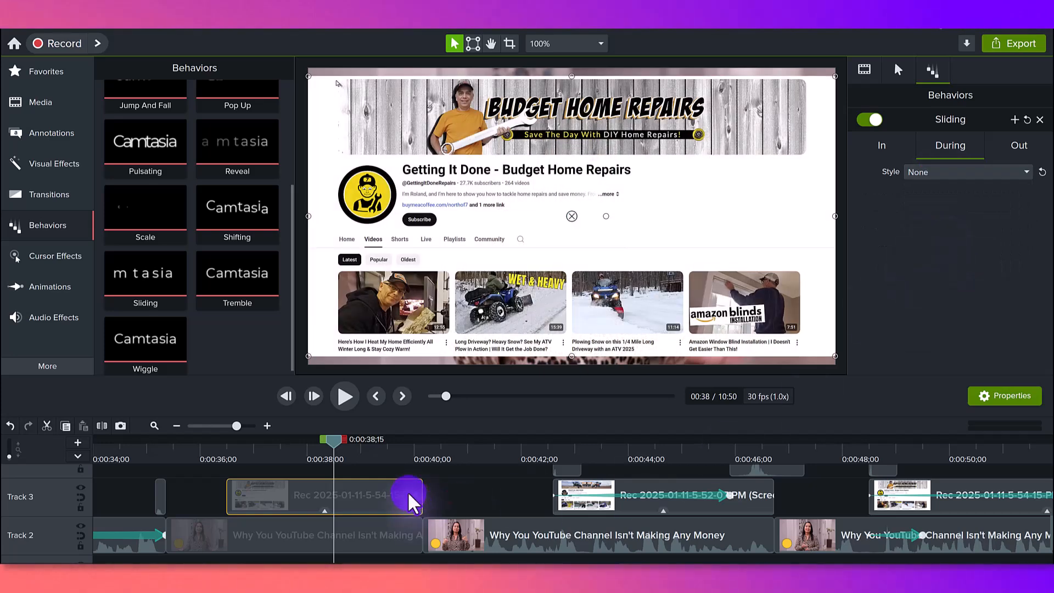
{"action": "left_click", "coordinate": [396, 456]}
{"action": "mouse_move", "coordinate": [395, 457]}
{"action": "left_mouse_down"}
{"action": "mouse_move", "coordinate": [423, 460]}
{"action": "mouse_move", "coordinate": [380, 460]}
{"action": "left_mouse_up"}
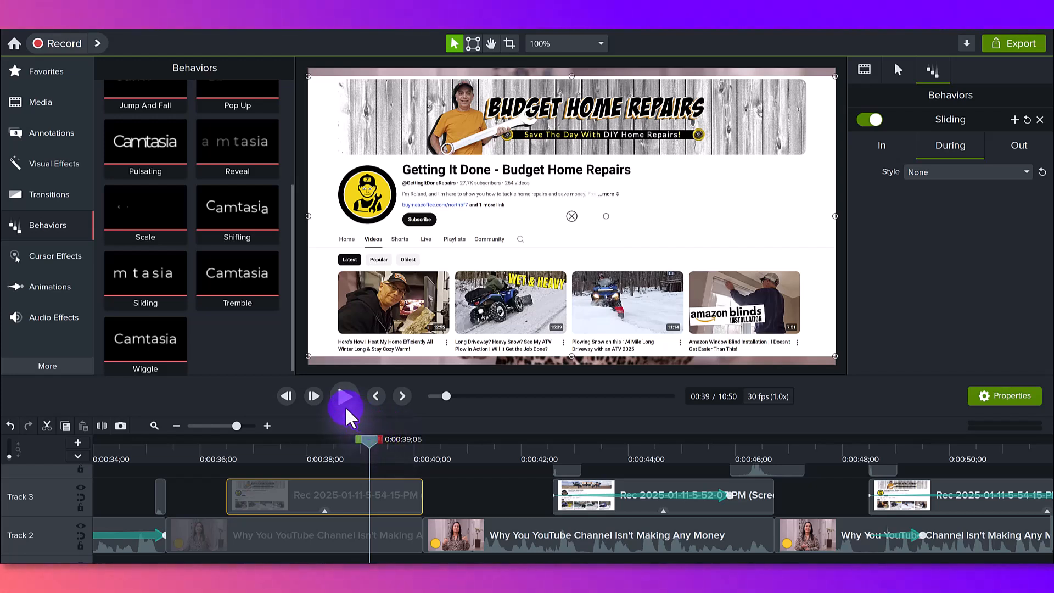
Step: Apply the Motion Blur visual effect to the new screen-recording clip on Track 3
{"action": "left_click", "coordinate": [44, 165]}
{"action": "scroll", "coordinate": [231, 258], "scroll_direction": "down", "scroll_amount": 5}
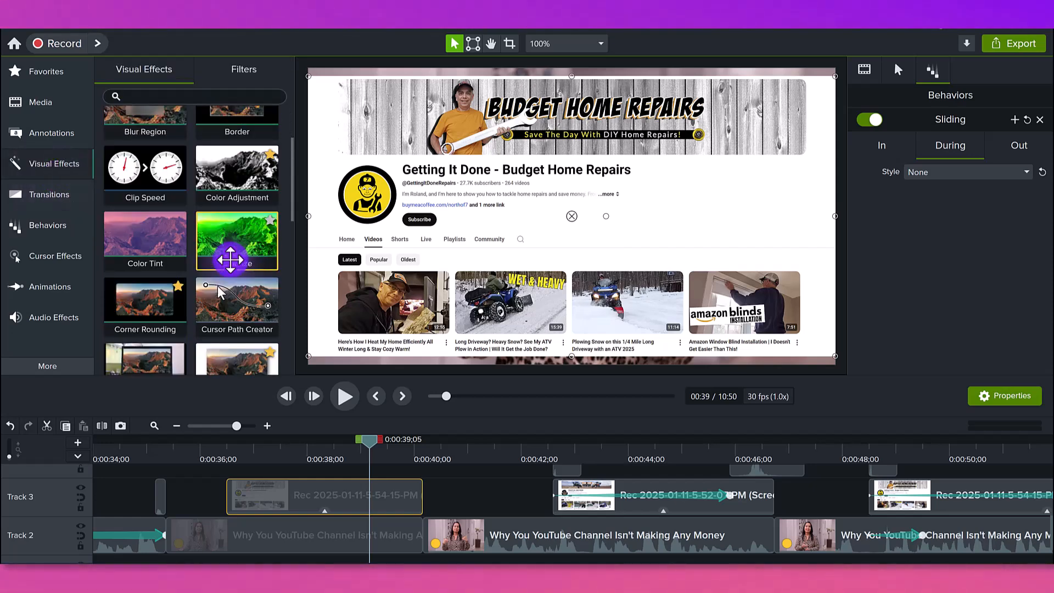
{"action": "scroll", "coordinate": [237, 263], "scroll_direction": "down", "scroll_amount": 3}
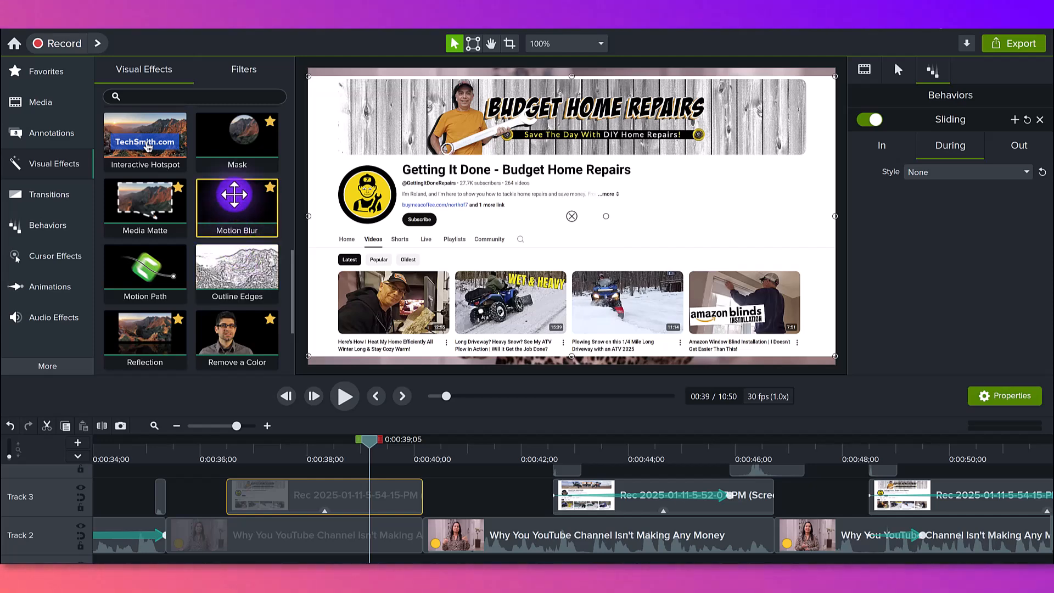
{"action": "left_click_drag", "start_coordinate": [234, 195], "coordinate": [269, 492]}
Step: Play the new clip from 0:00:36;14 and scrub back through it to preview the slide with motion blur
{"action": "left_click", "coordinate": [225, 439]}
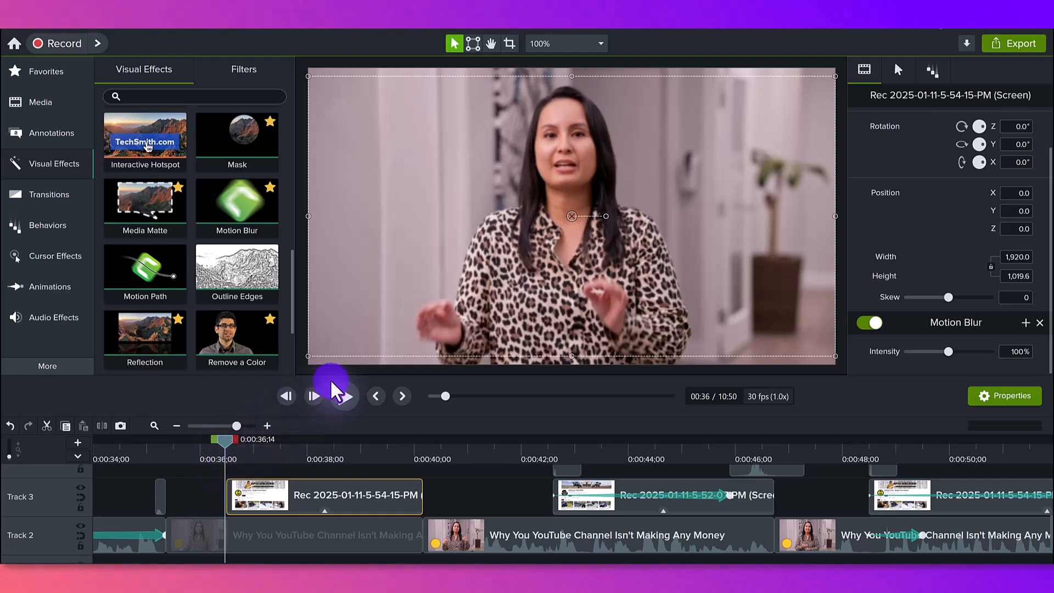
{"action": "left_click", "coordinate": [346, 396]}
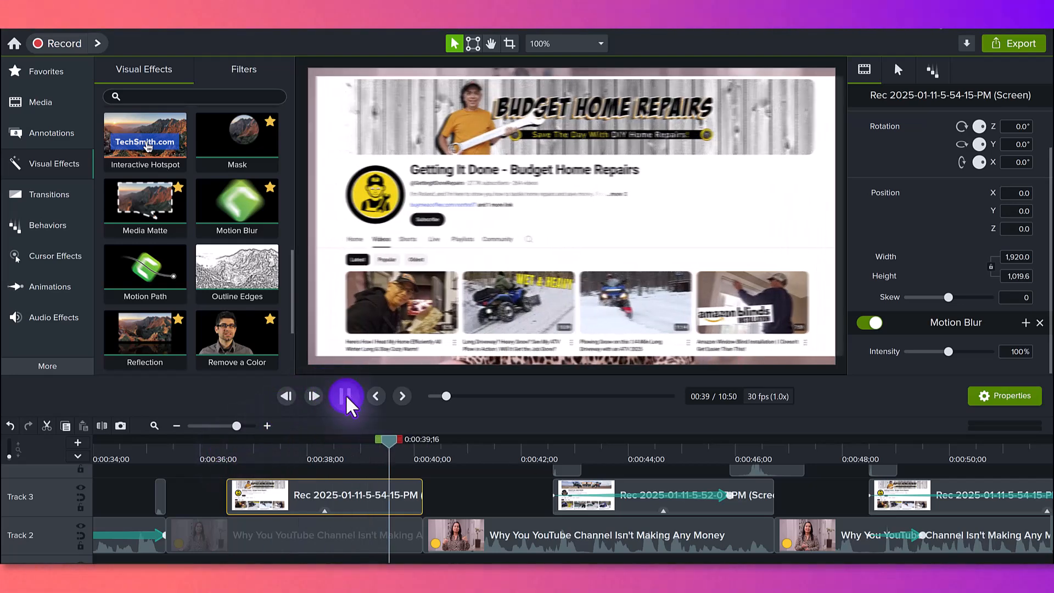
{"action": "left_click_drag", "start_coordinate": [344, 431], "coordinate": [313, 482]}
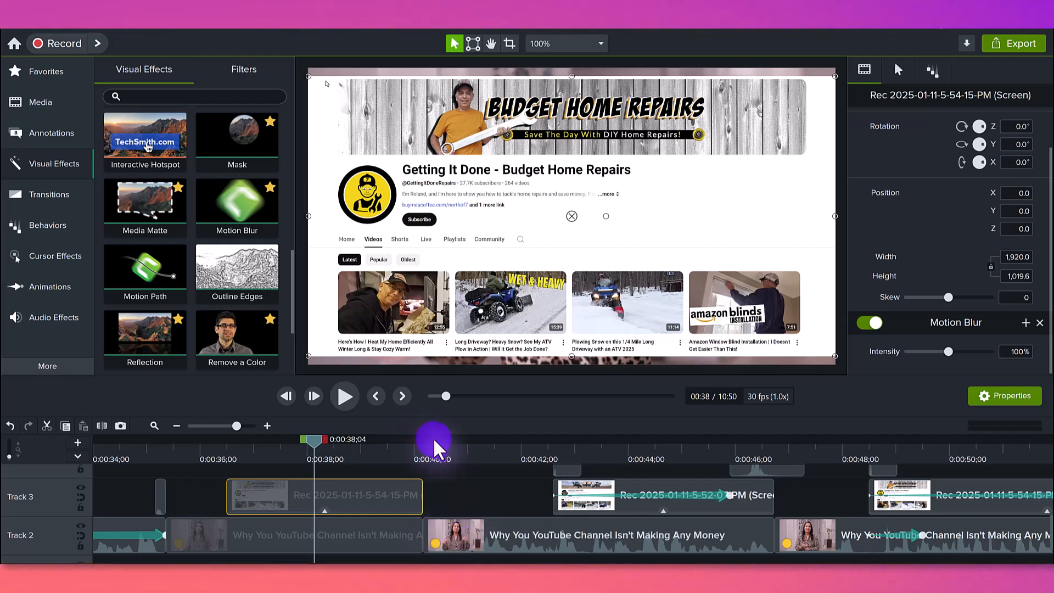
Step: Play the next screen recording from 0:00:42;10 and scrub through it to compare its animation with the new clip
{"action": "left_click", "coordinate": [536, 456]}
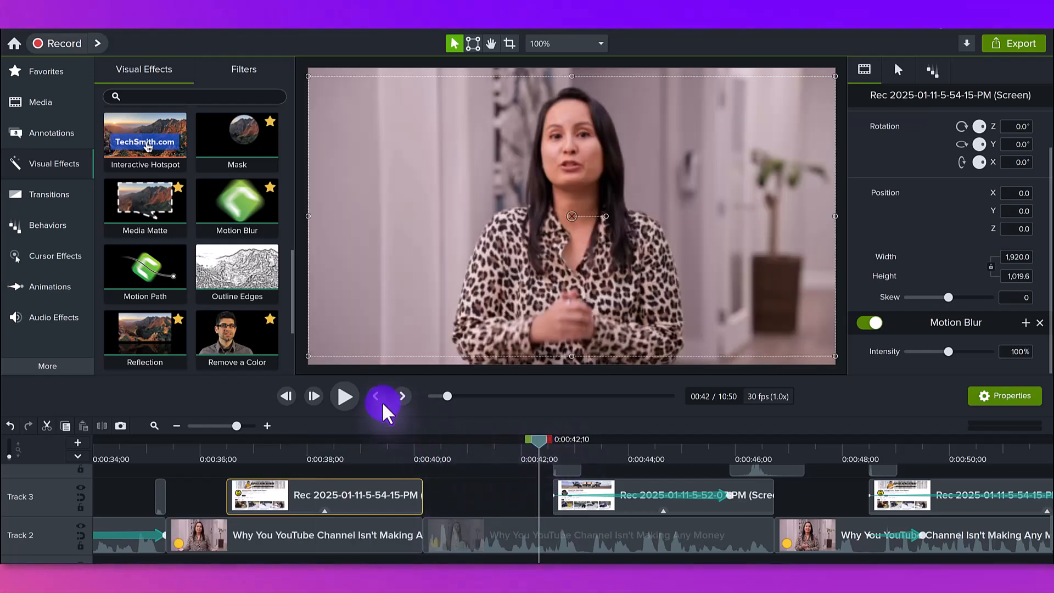
{"action": "left_click", "coordinate": [345, 396]}
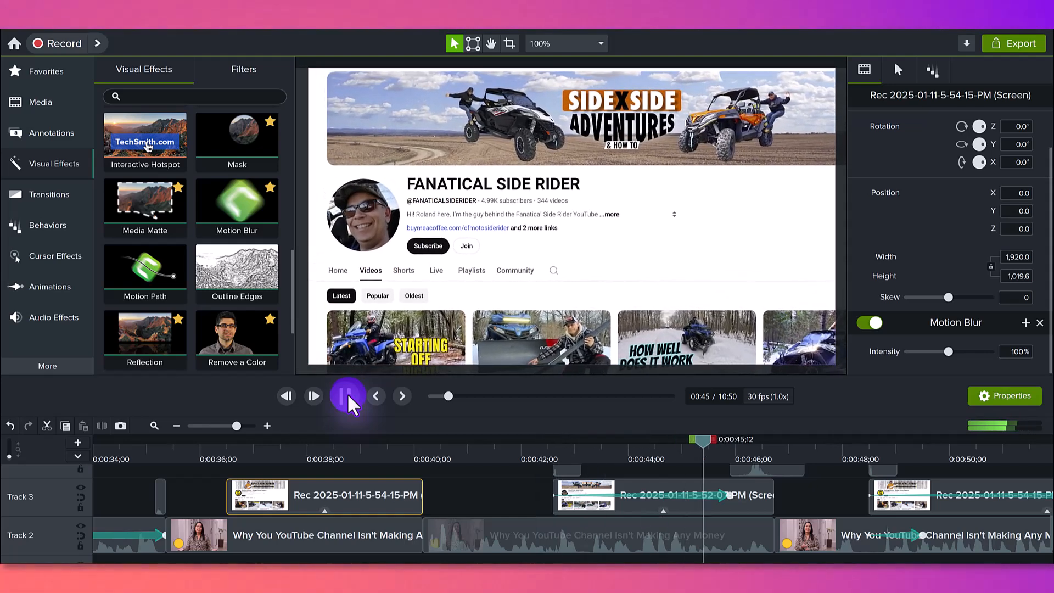
{"action": "left_click_drag", "start_coordinate": [584, 454], "coordinate": [740, 466]}
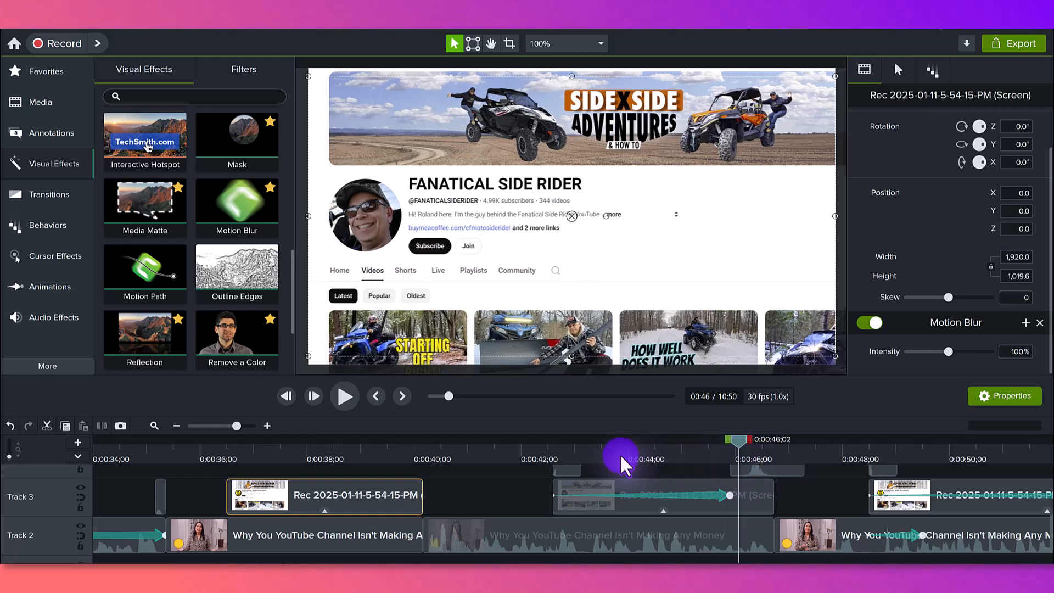
{"action": "mouse_move", "coordinate": [284, 465]}
{"action": "left_mouse_down"}
{"action": "mouse_move", "coordinate": [235, 465]}
{"action": "mouse_move", "coordinate": [276, 464]}
{"action": "left_mouse_up"}
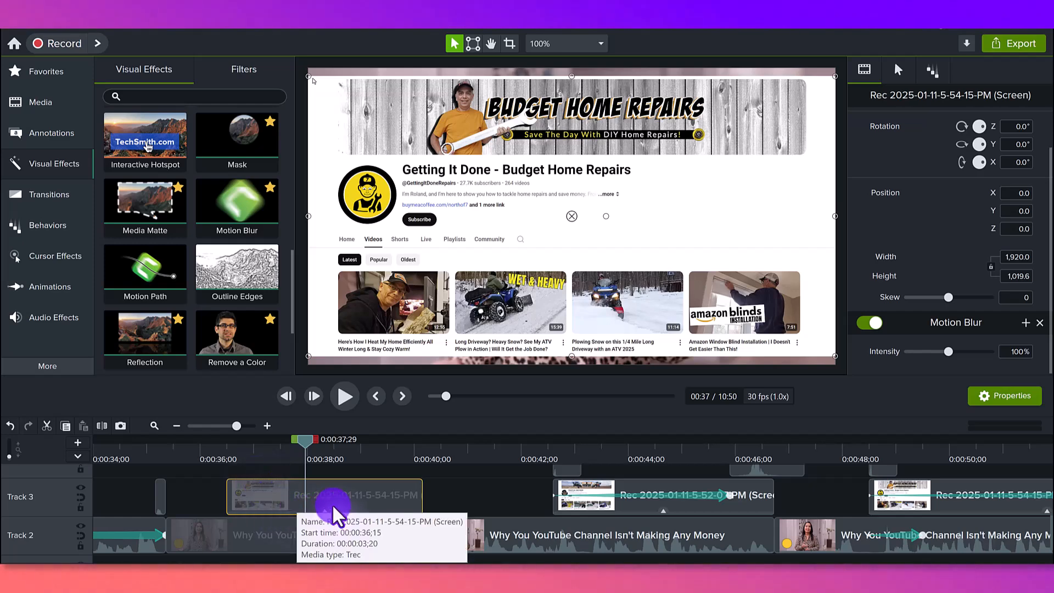
Step: Locate the sound effects on Track 4 and place the playhead at 0:00:42;16, just before the first cartoon sound
{"action": "scroll", "coordinate": [472, 483], "scroll_direction": "up", "scroll_amount": 1}
{"action": "left_click", "coordinate": [555, 460]}
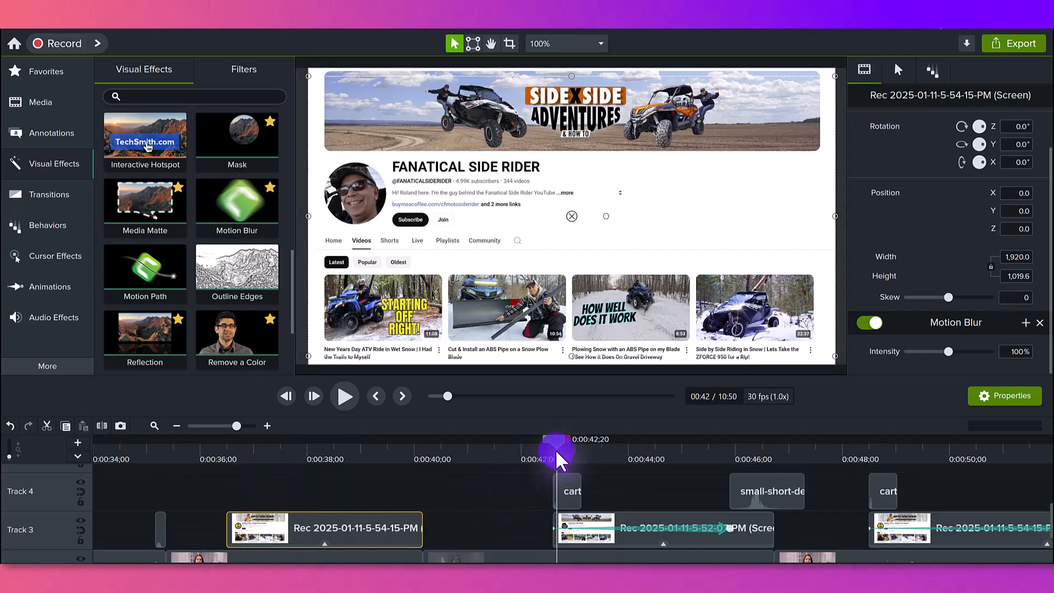
{"action": "mouse_move", "coordinate": [556, 460]}
{"action": "left_mouse_down"}
{"action": "mouse_move", "coordinate": [511, 463]}
{"action": "mouse_move", "coordinate": [570, 464]}
{"action": "mouse_move", "coordinate": [552, 464]}
{"action": "left_mouse_up"}
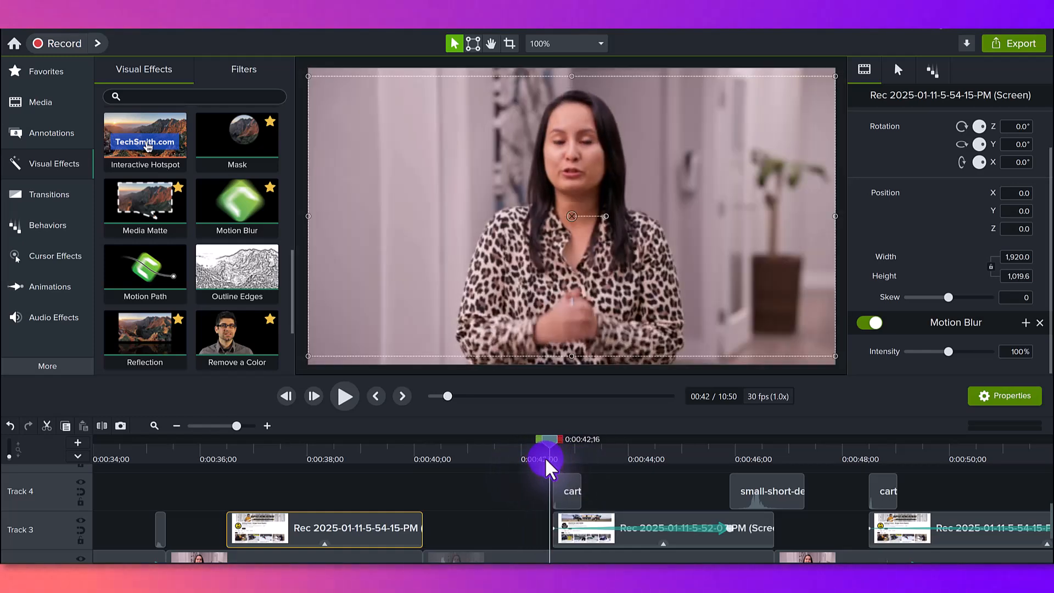
Step: Play the existing clip's entrance with its cartoon sound from 0:00:42;16, and return the playhead to 0:00:36;27
{"action": "left_click", "coordinate": [345, 396]}
{"action": "left_click", "coordinate": [347, 397]}
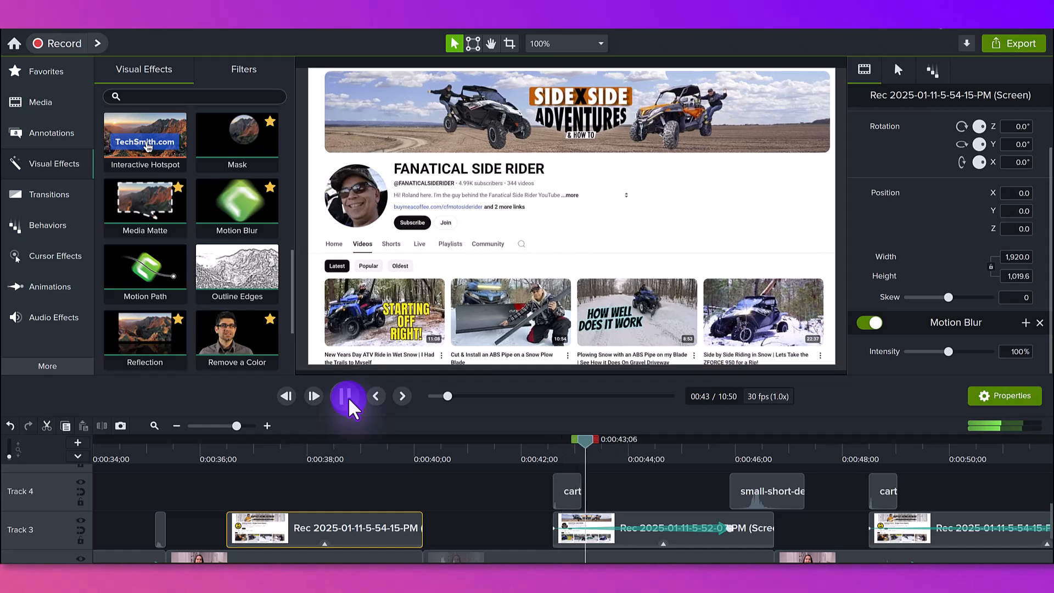
{"action": "left_click_drag", "start_coordinate": [510, 461], "coordinate": [571, 456]}
{"action": "mouse_move", "coordinate": [232, 449]}
{"action": "left_mouse_down"}
{"action": "mouse_move", "coordinate": [215, 448]}
{"action": "mouse_move", "coordinate": [294, 445]}
{"action": "mouse_move", "coordinate": [304, 469]}
{"action": "mouse_move", "coordinate": [209, 450]}
{"action": "mouse_move", "coordinate": [319, 449]}
{"action": "mouse_move", "coordinate": [210, 459]}
{"action": "mouse_move", "coordinate": [247, 457]}
{"action": "left_mouse_up"}
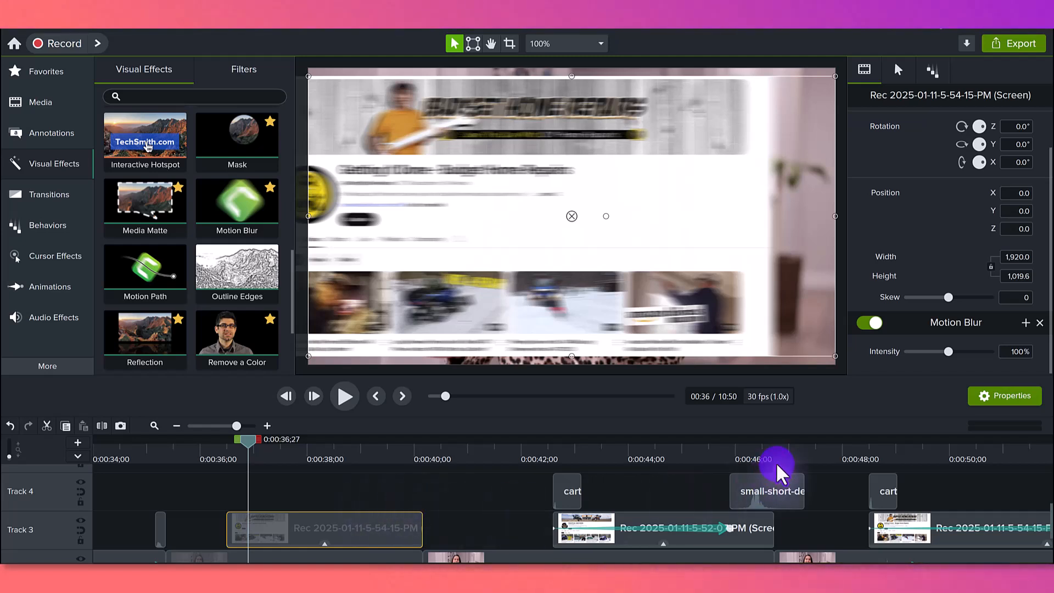
Step: Add the small-short-deep-whoosh sound from the Audio Files library to Track 4, aligned with the start of the new screen-recording clip
{"action": "left_click", "coordinate": [34, 104]}
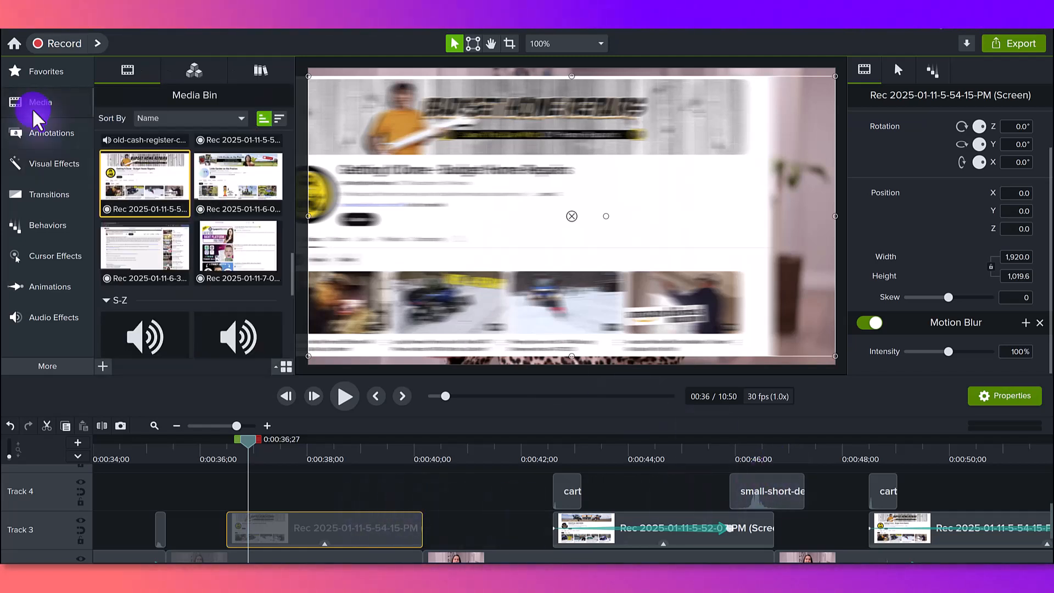
{"action": "left_click", "coordinate": [262, 77]}
{"action": "left_click", "coordinate": [222, 118]}
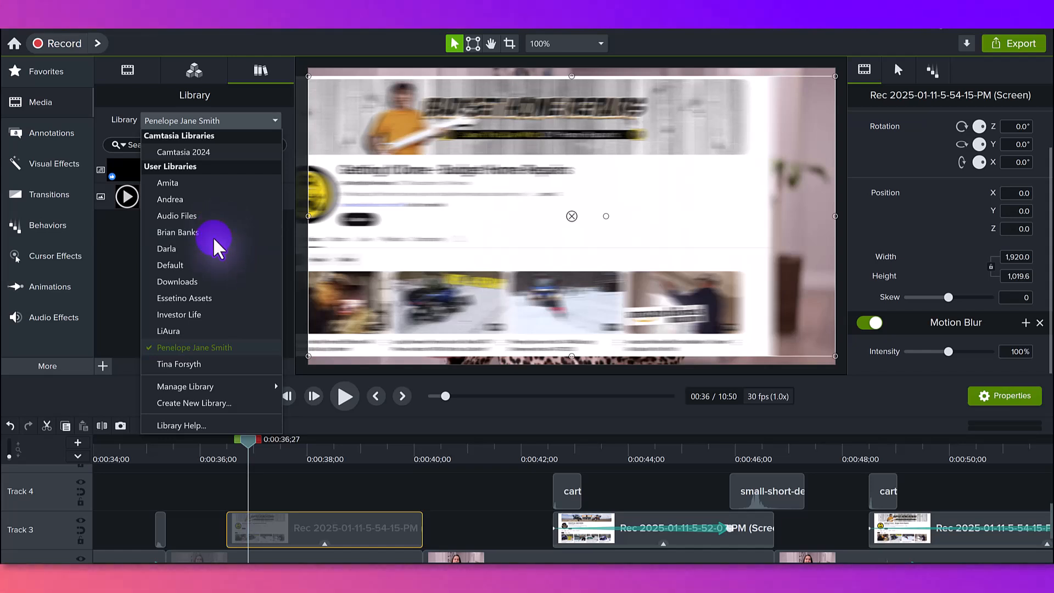
{"action": "left_click", "coordinate": [214, 217]}
{"action": "scroll", "coordinate": [209, 261], "scroll_direction": "down", "scroll_amount": 5}
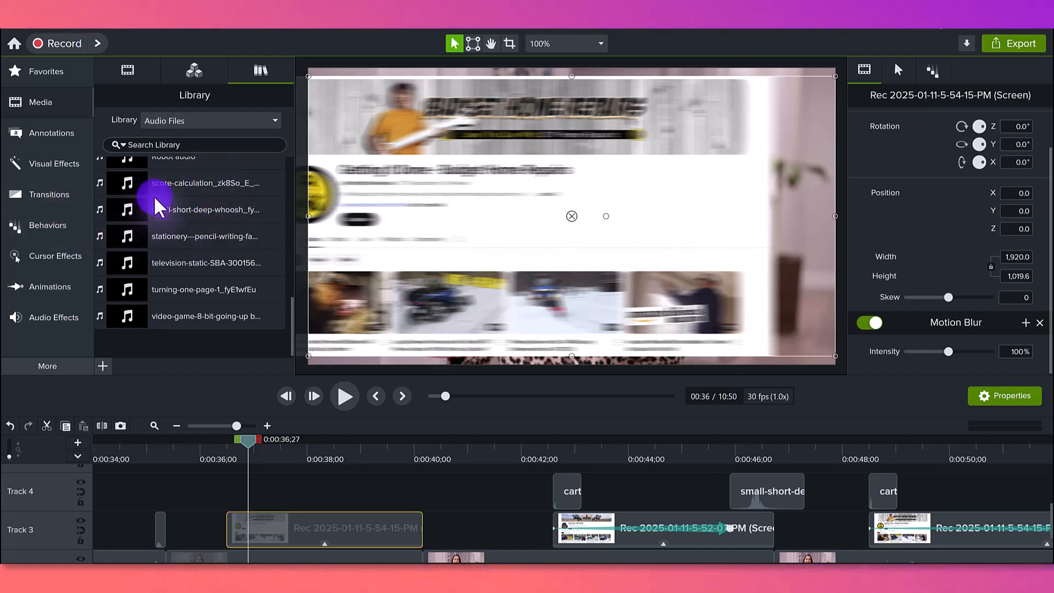
{"action": "left_click", "coordinate": [161, 215]}
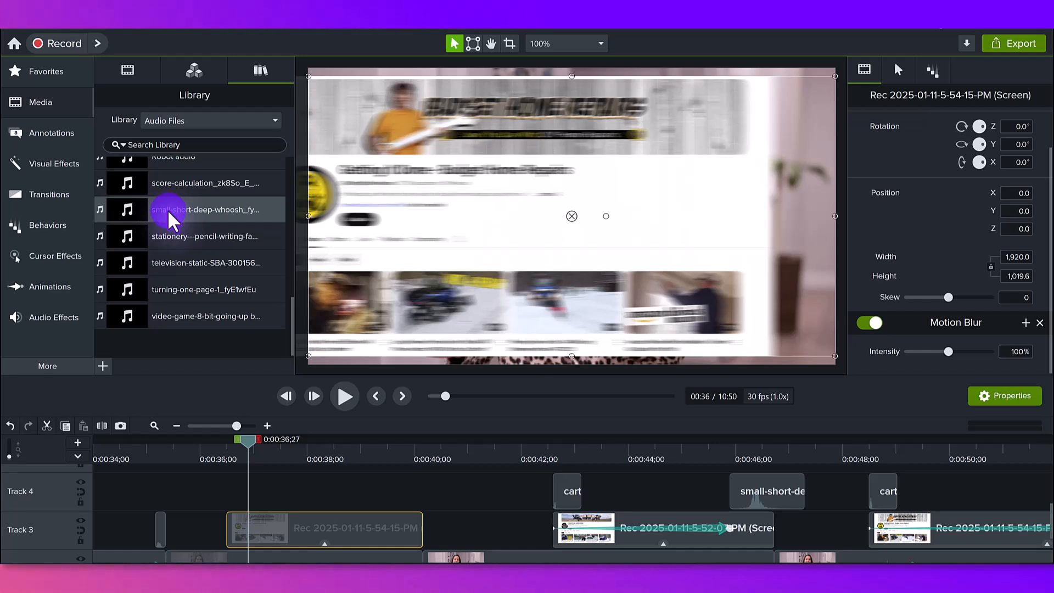
{"action": "left_click_drag", "start_coordinate": [166, 206], "coordinate": [223, 493]}
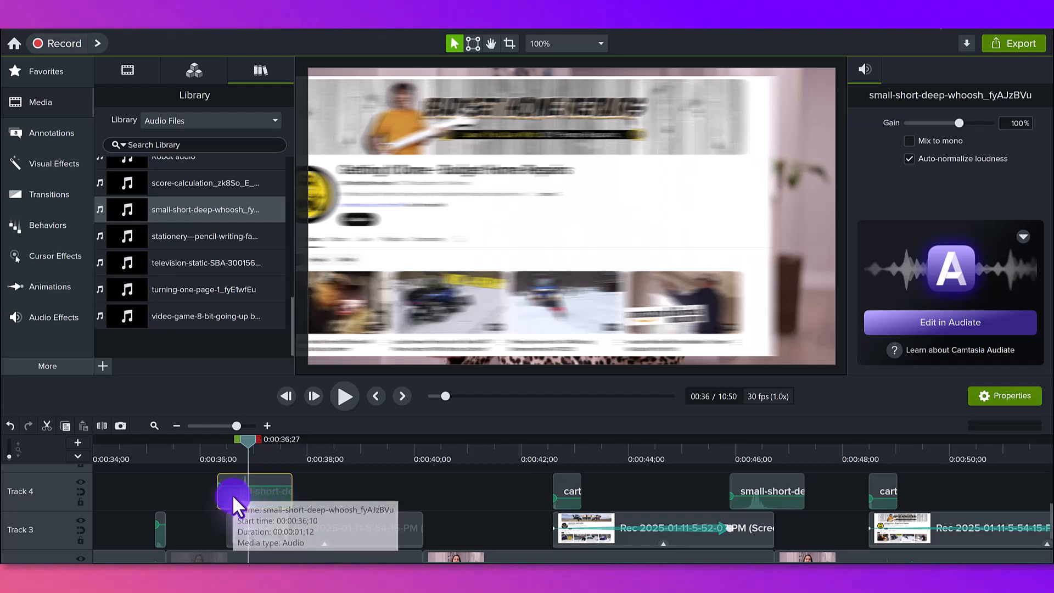
{"action": "left_click_drag", "start_coordinate": [232, 494], "coordinate": [242, 492]}
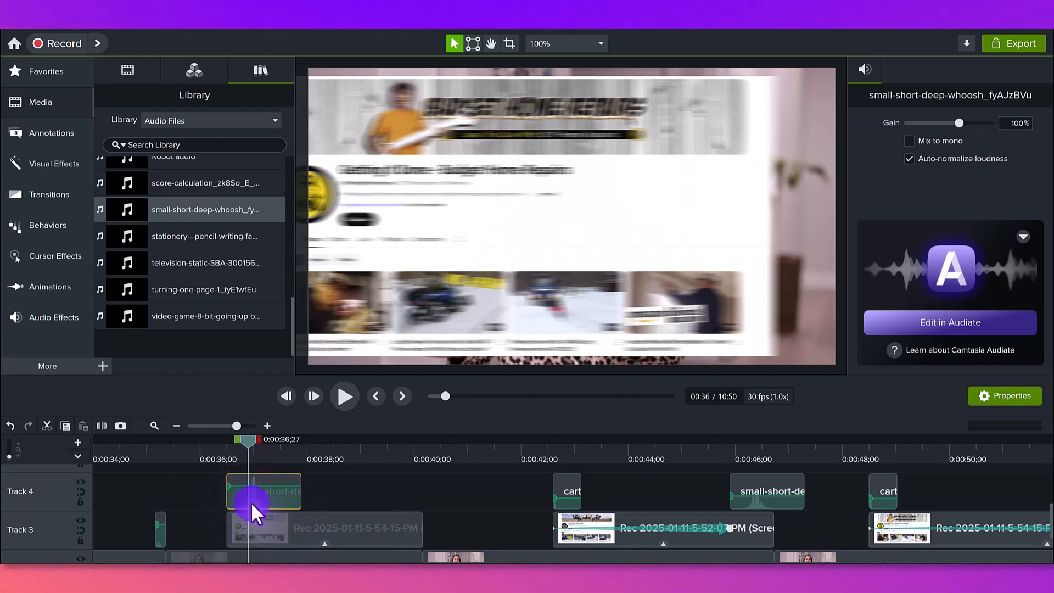
Step: Play the new clip's entrance from 0:00:36;12 to check the whoosh's timing against the slide
{"action": "left_click", "coordinate": [223, 454]}
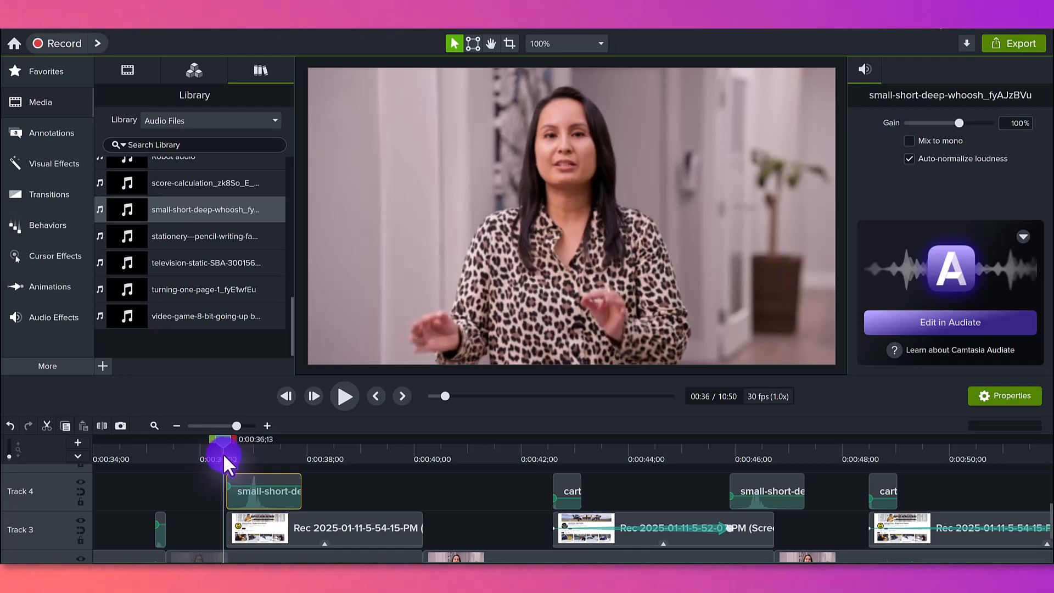
{"action": "left_click_drag", "start_coordinate": [223, 455], "coordinate": [221, 453]}
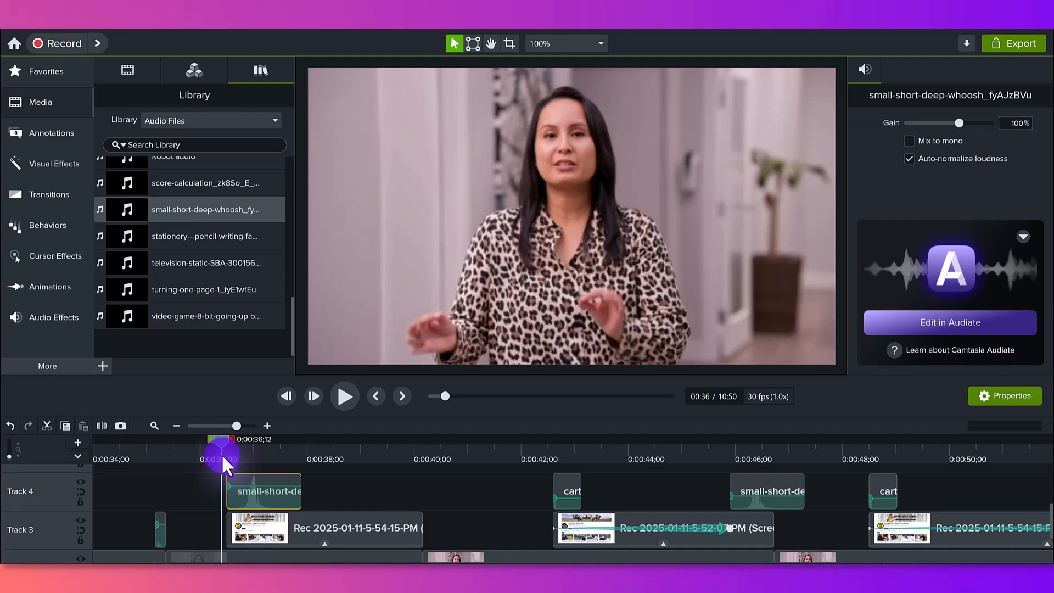
{"action": "left_click", "coordinate": [342, 397]}
{"action": "left_click", "coordinate": [342, 396]}
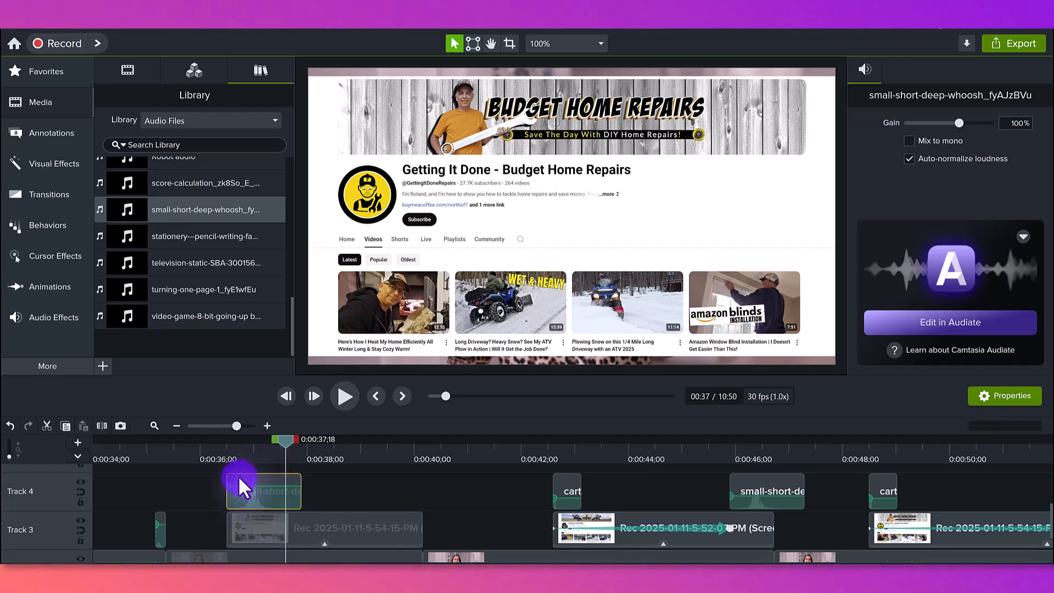
Step: Move the whoosh slightly earlier on Track 4, to about 0:00:36;10, and play it from 0:00:36;03
{"action": "left_click_drag", "start_coordinate": [246, 498], "coordinate": [240, 500]}
{"action": "left_click", "coordinate": [223, 458]}
{"action": "left_click", "coordinate": [205, 458]}
{"action": "left_click", "coordinate": [344, 395]}
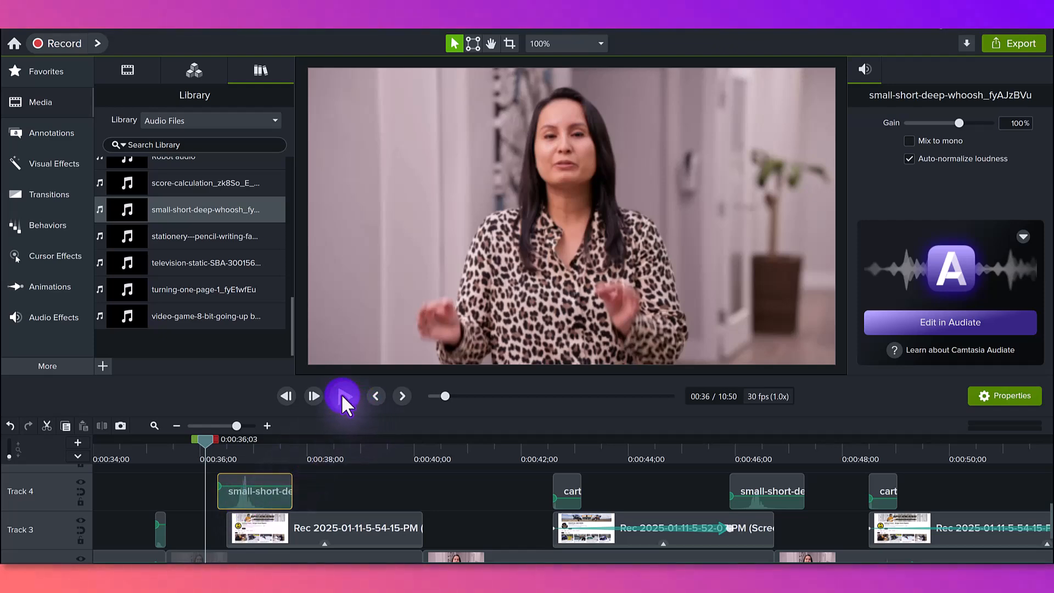
{"action": "left_click", "coordinate": [343, 396]}
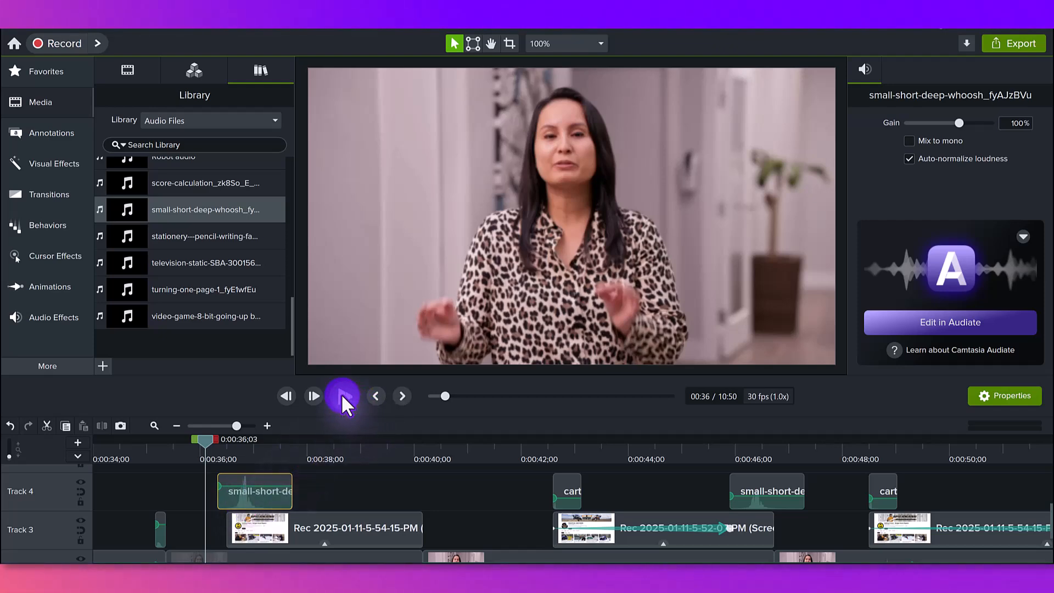
{"action": "left_click", "coordinate": [341, 393]}
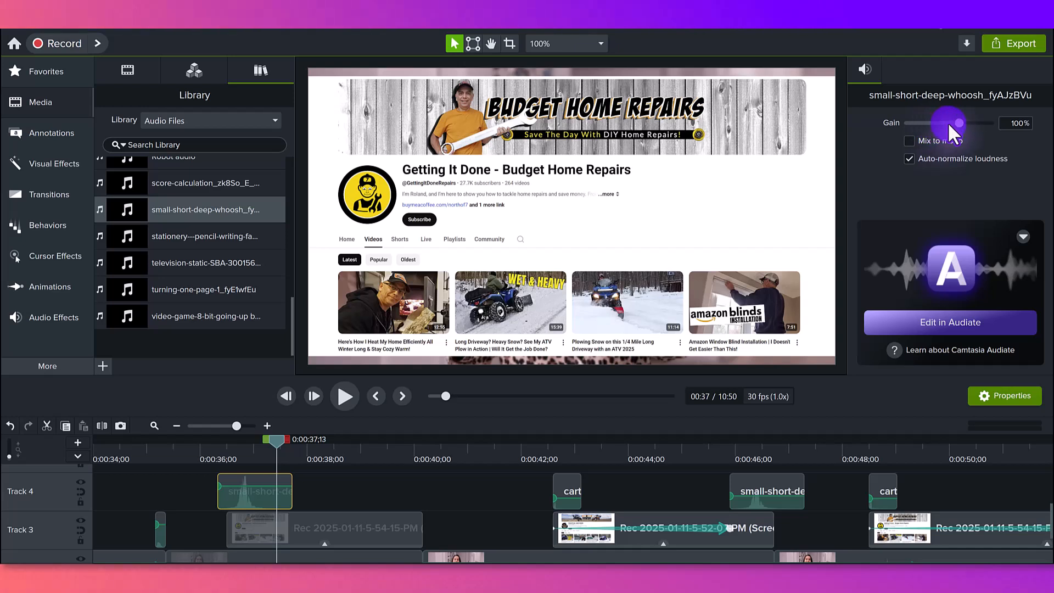
Step: Lower the whoosh sound's gain to 40%, playing it from 0:00:36;09 while adjusting to judge the level
{"action": "left_click_drag", "start_coordinate": [959, 123], "coordinate": [948, 123]}
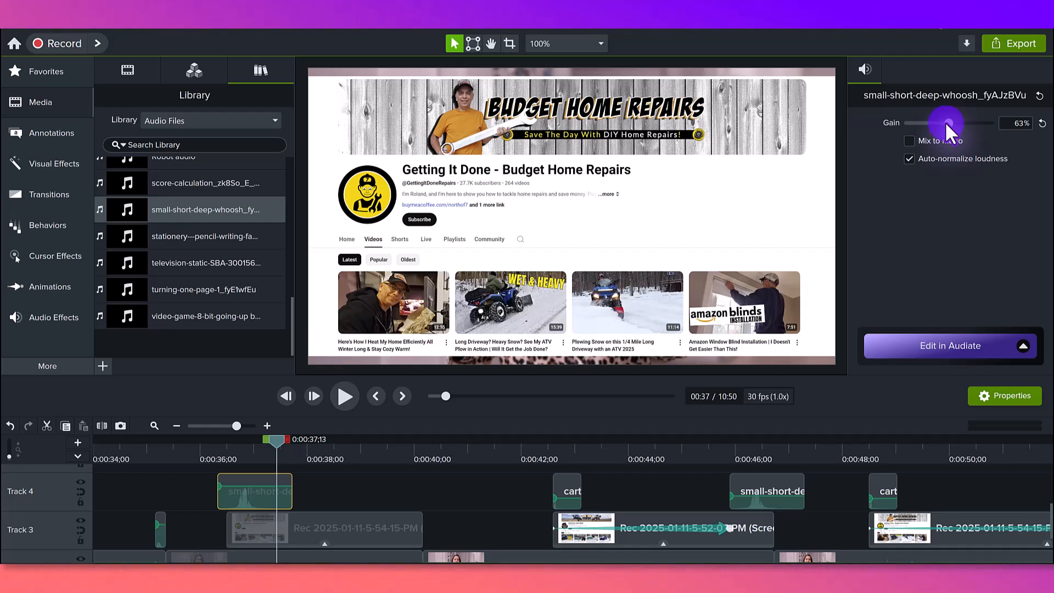
{"action": "left_click", "coordinate": [214, 444]}
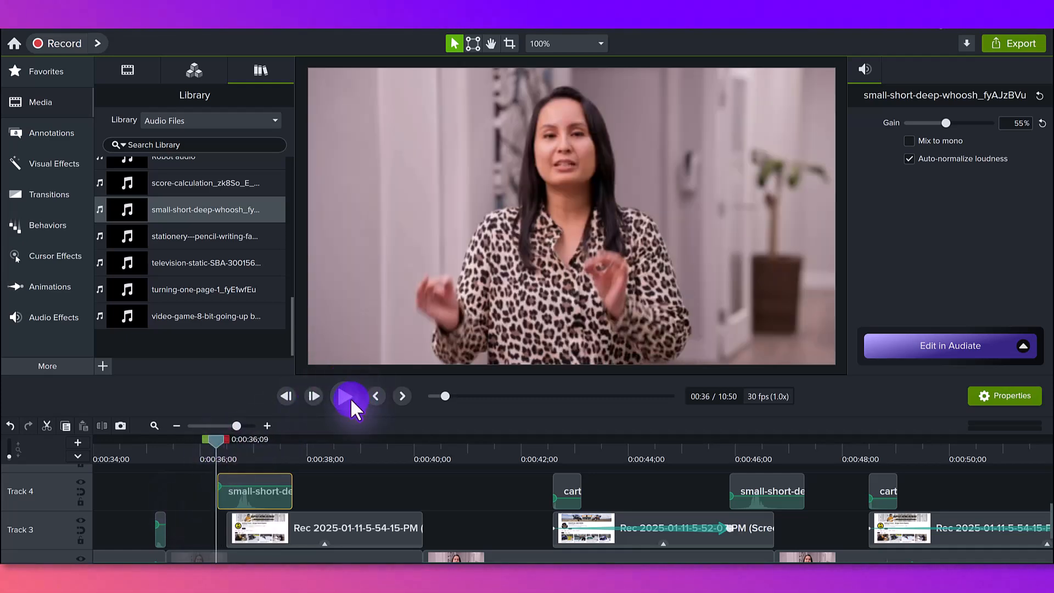
{"action": "left_click", "coordinate": [350, 398]}
{"action": "left_click", "coordinate": [349, 397]}
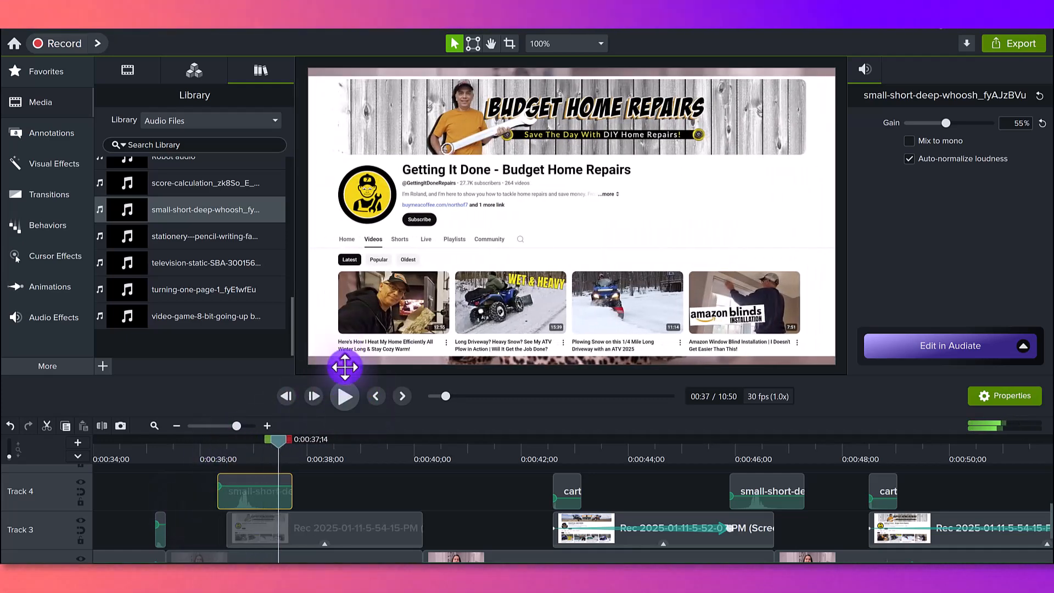
{"action": "left_click_drag", "start_coordinate": [942, 132], "coordinate": [940, 120]}
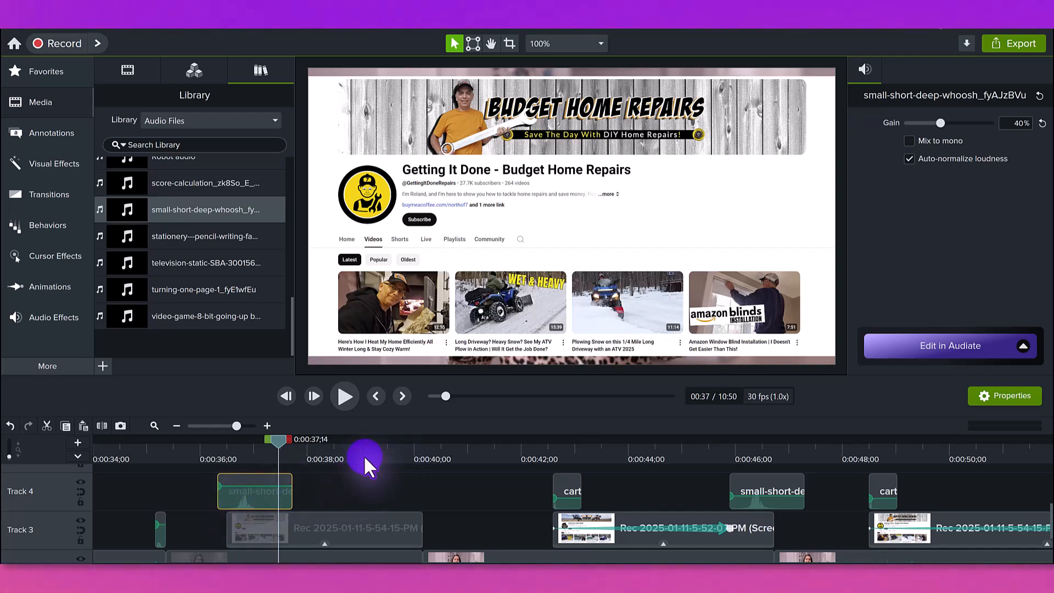
Step: Paste a copy of the whoosh on Track 4 and align its start with 0:00:39;16, near the new clip's exit slide
{"action": "left_click", "coordinate": [391, 456]}
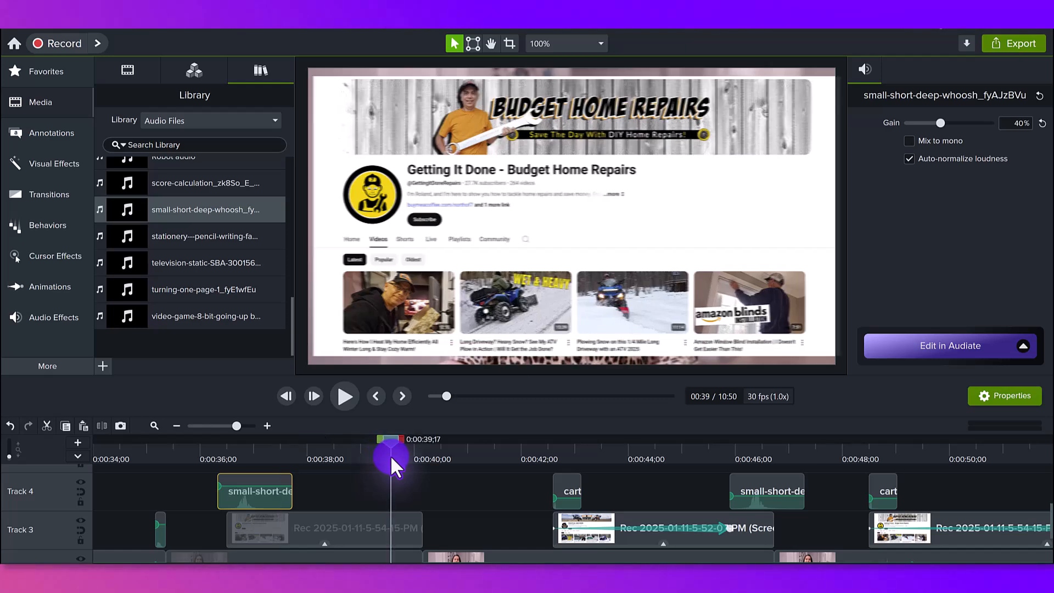
{"action": "key", "text": "ctrl+v"}
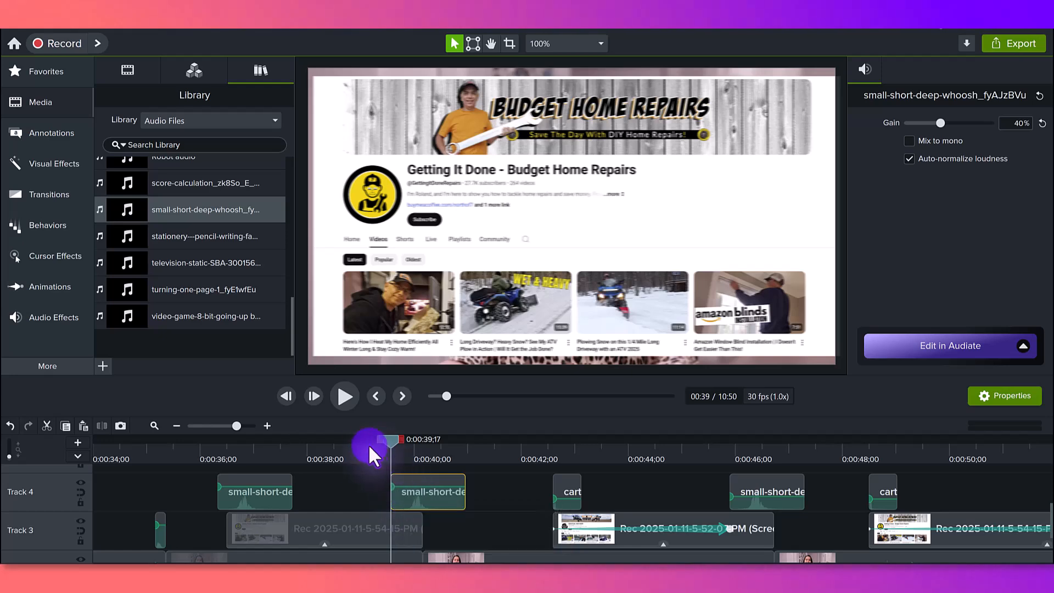
{"action": "left_click", "coordinate": [321, 456]}
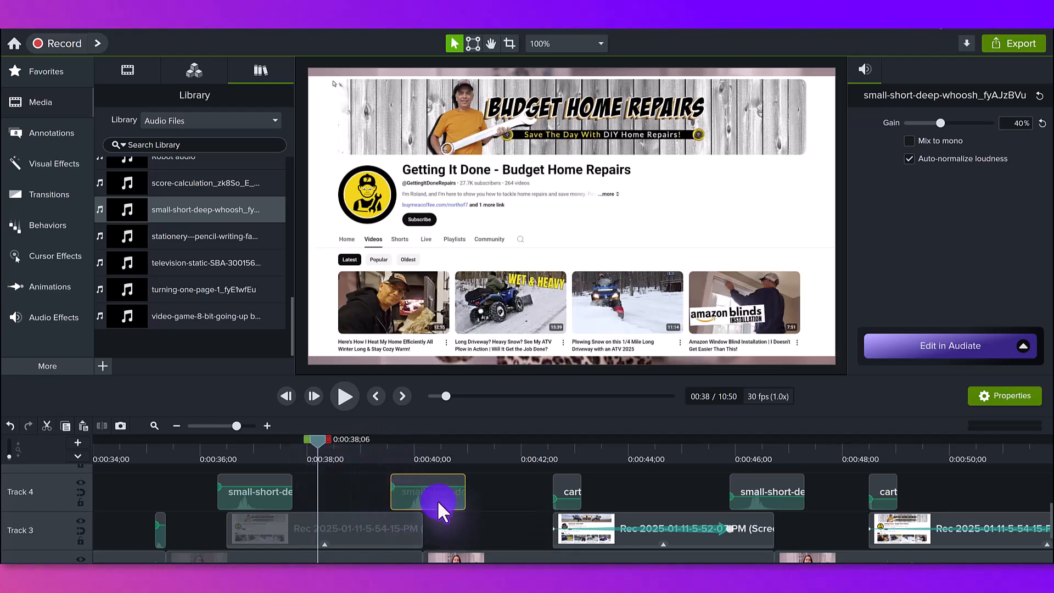
{"action": "left_click_drag", "start_coordinate": [436, 499], "coordinate": [466, 492]}
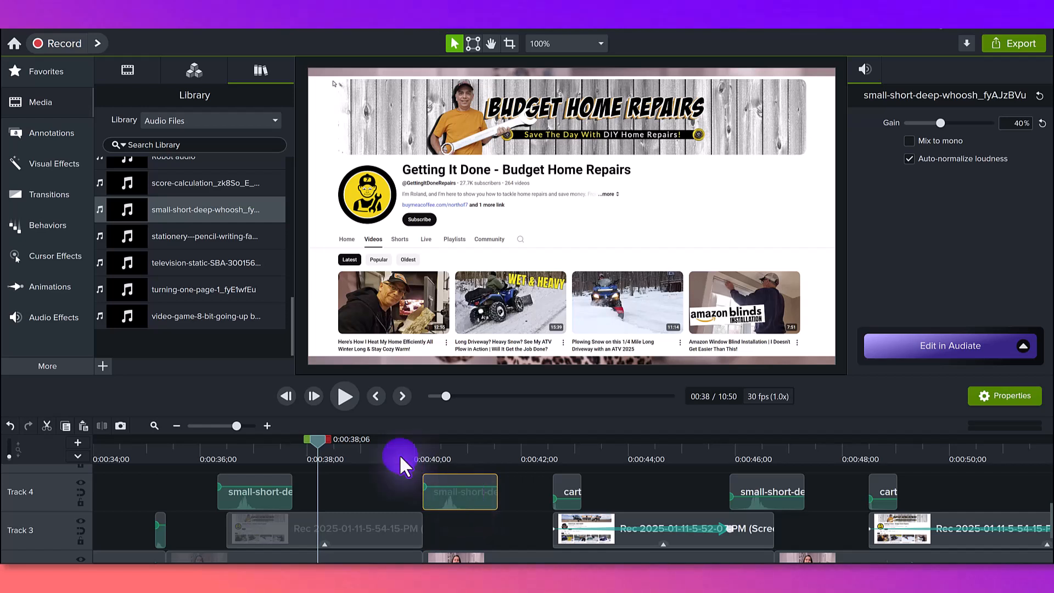
{"action": "left_click_drag", "start_coordinate": [361, 446], "coordinate": [389, 444]}
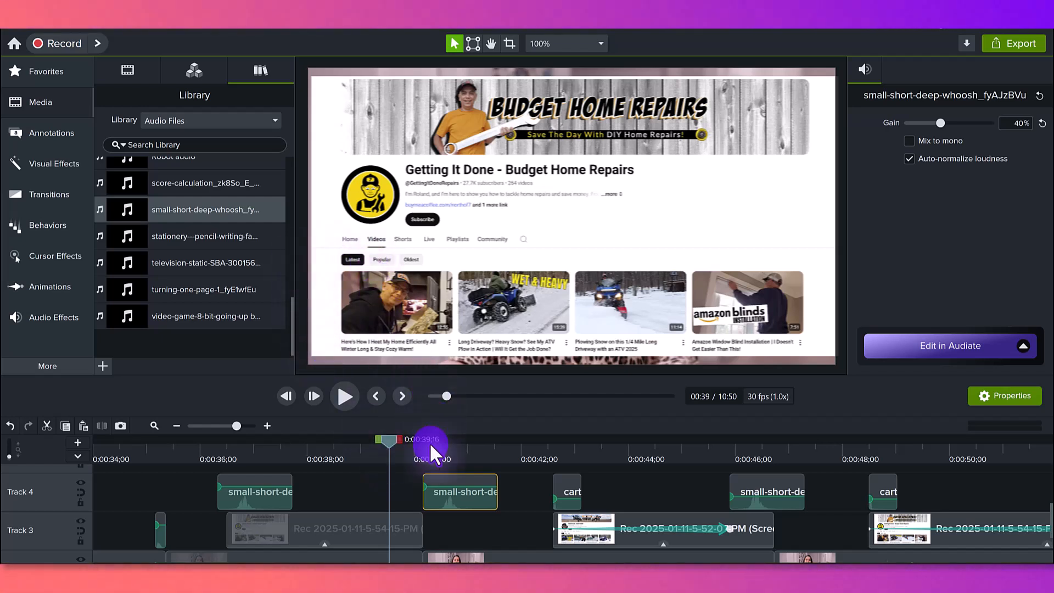
{"action": "left_click_drag", "start_coordinate": [451, 496], "coordinate": [406, 489]}
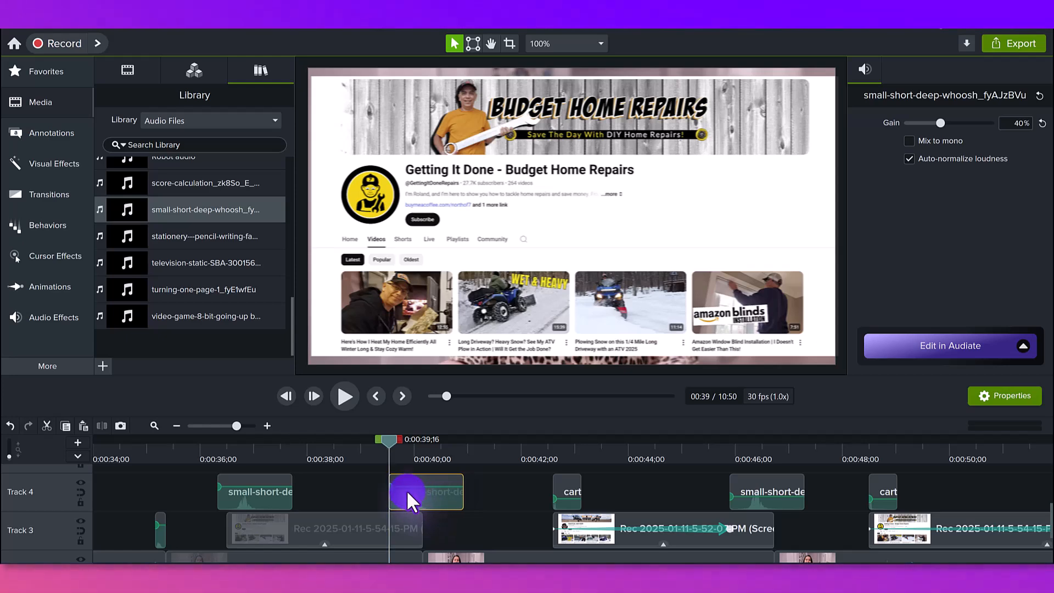
Step: Play the clip's exit from 0:00:39;06 and move the second whoosh slightly earlier to start at 0:00:39;13
{"action": "left_click", "coordinate": [371, 450]}
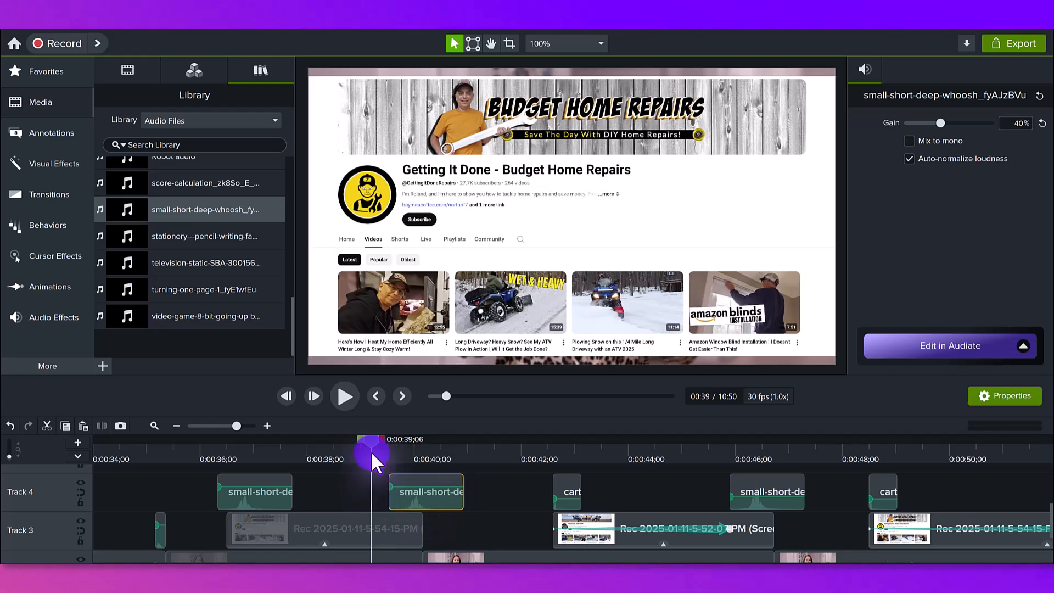
{"action": "left_click", "coordinate": [344, 397]}
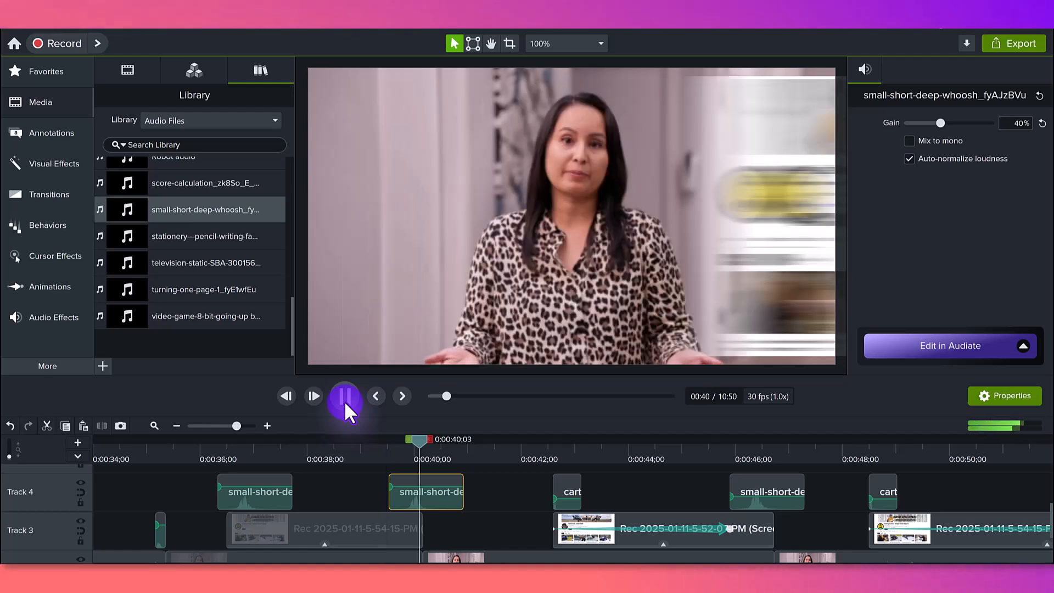
{"action": "left_click", "coordinate": [383, 459]}
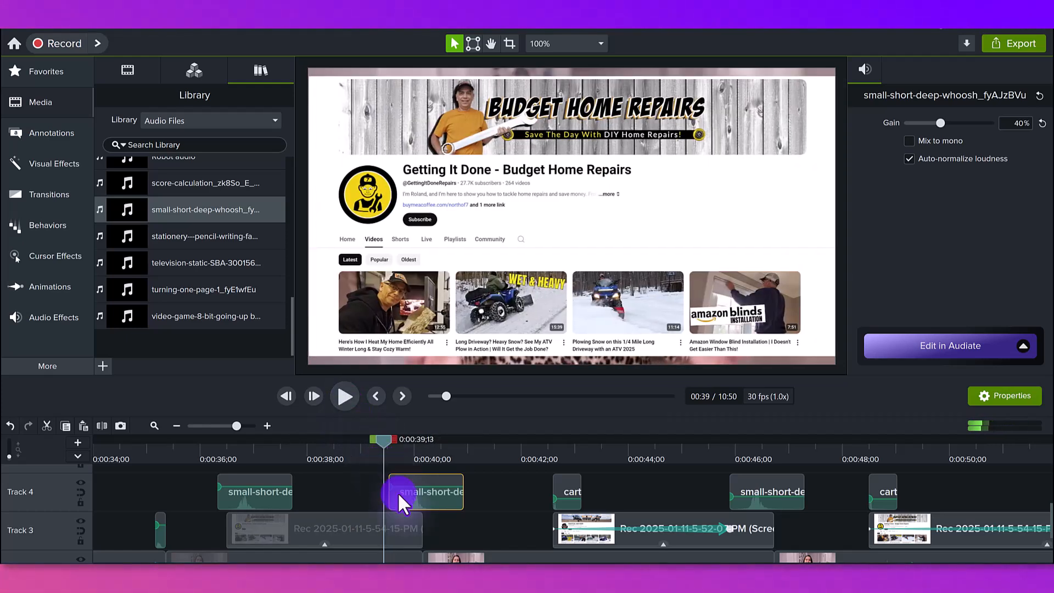
{"action": "left_click_drag", "start_coordinate": [407, 498], "coordinate": [402, 501]}
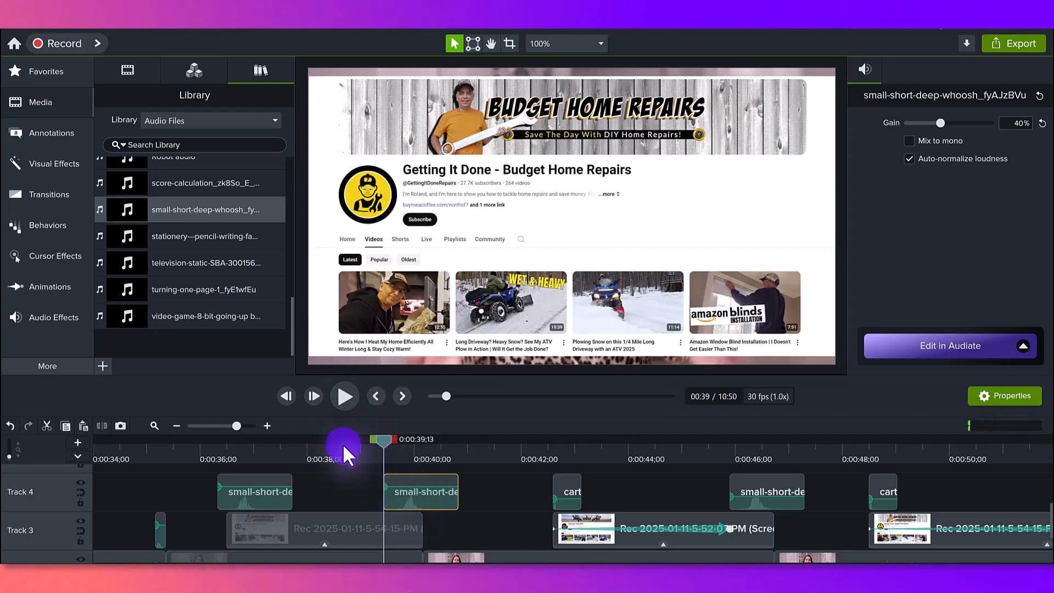
Step: Play the exit slide with the repositioned second whoosh and return the playhead to 0:00:39;02
{"action": "left_click_drag", "start_coordinate": [349, 447], "coordinate": [361, 453]}
{"action": "left_click", "coordinate": [343, 396]}
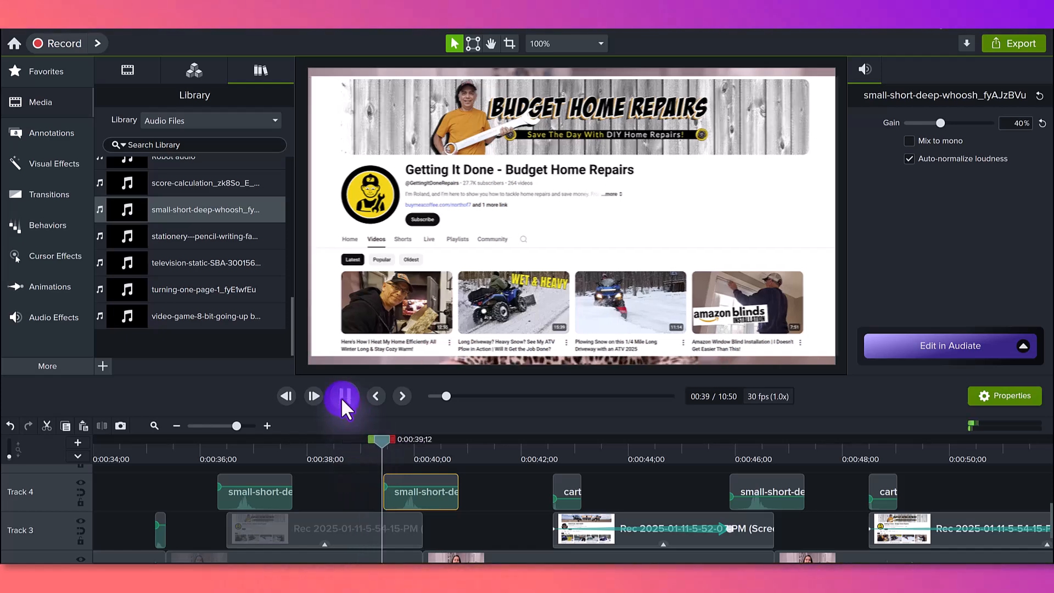
{"action": "left_click", "coordinate": [343, 396]}
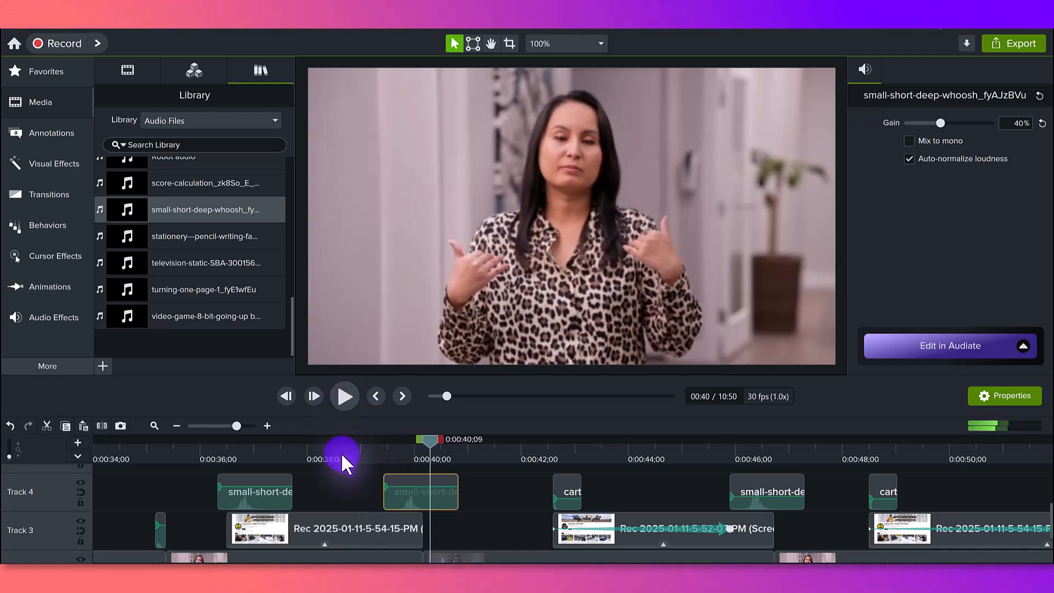
{"action": "left_click", "coordinate": [362, 446]}
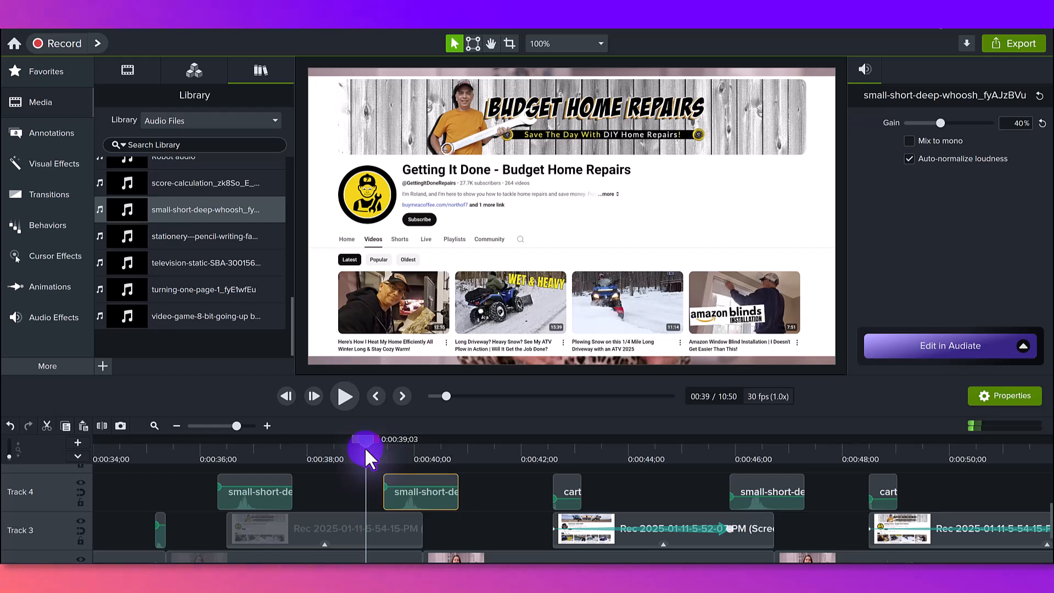
{"action": "left_click", "coordinate": [364, 449]}
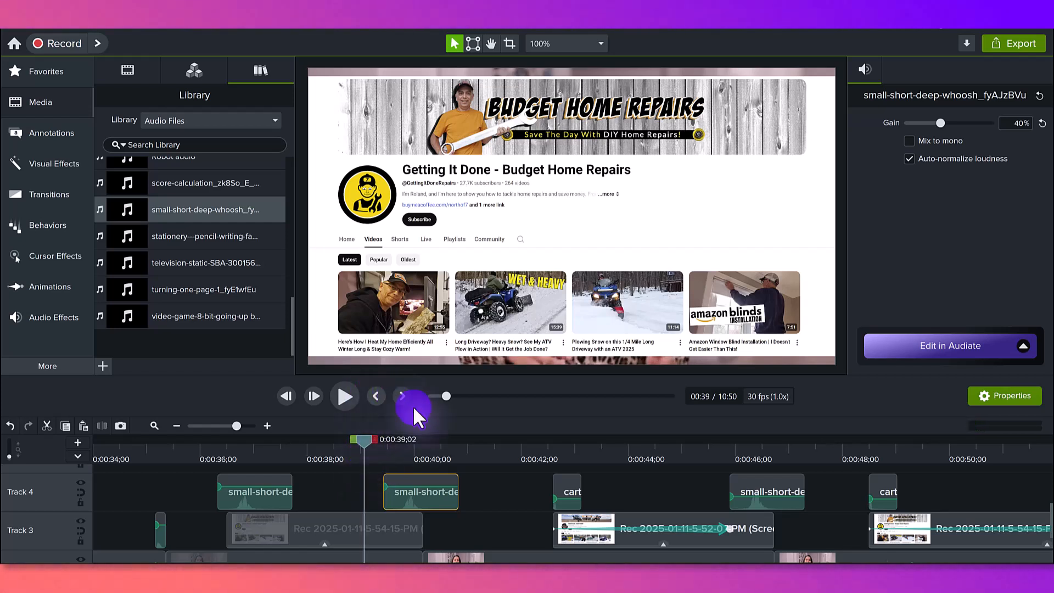
Step: Select the new screen-recording clip on Track 3 and scrub back to 0:00:37;01 to review its entrance animation
{"action": "left_click", "coordinate": [302, 461]}
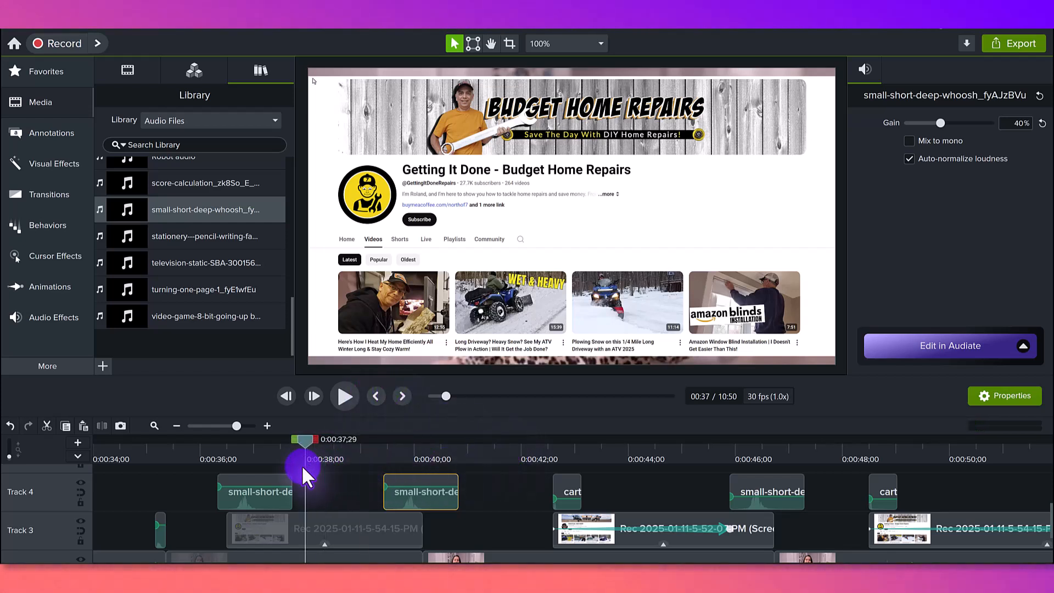
{"action": "left_click", "coordinate": [332, 522]}
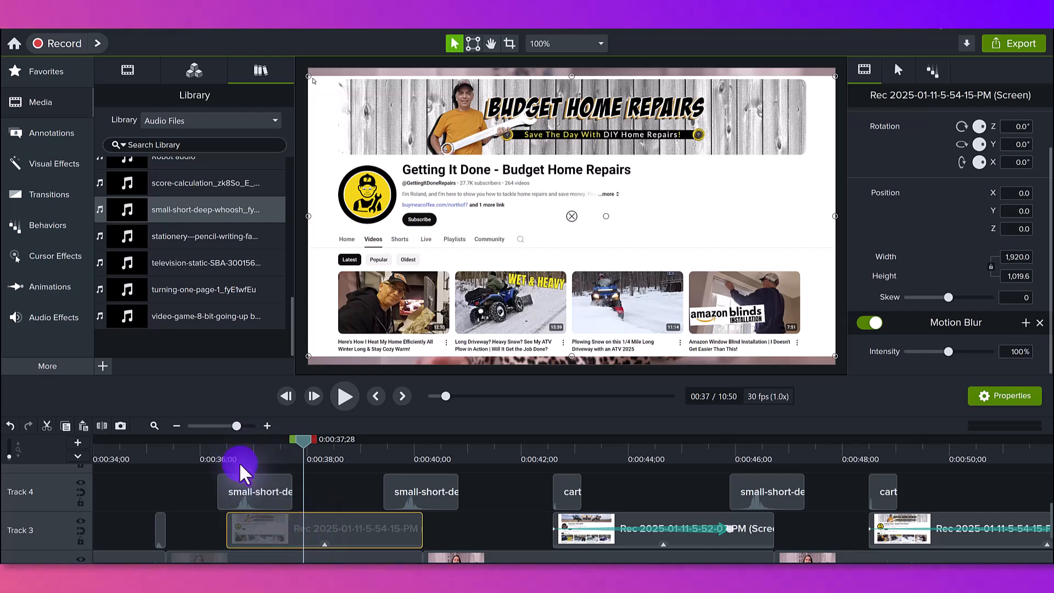
{"action": "left_click_drag", "start_coordinate": [538, 449], "coordinate": [255, 481]}
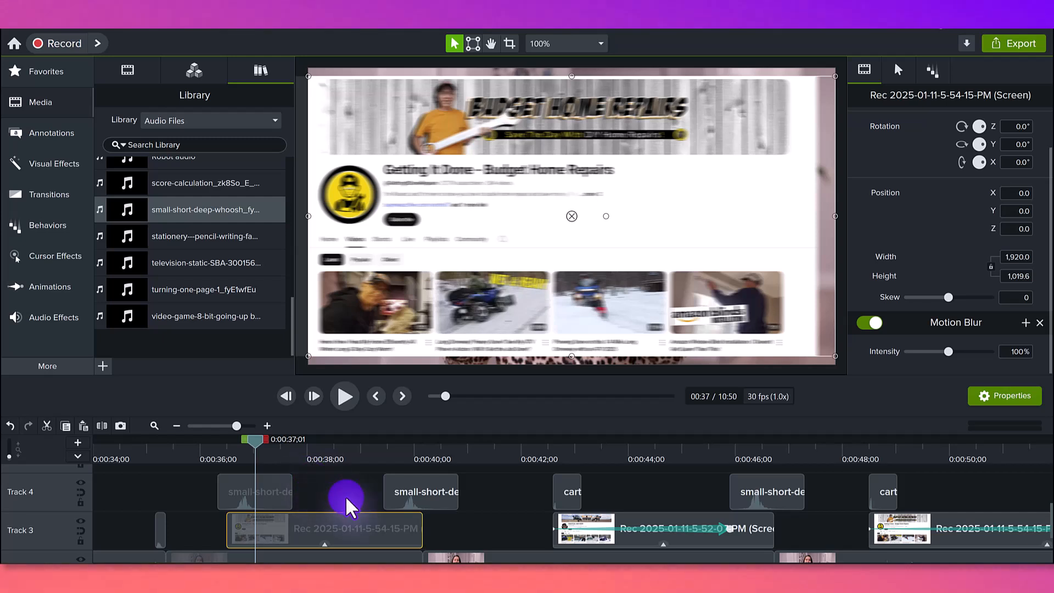
Step: Add a Custom animation near the start of the screen-recording clip on Track 3, ending at about 0:00:37;15
{"action": "left_click", "coordinate": [38, 286]}
{"action": "left_click", "coordinate": [221, 71]}
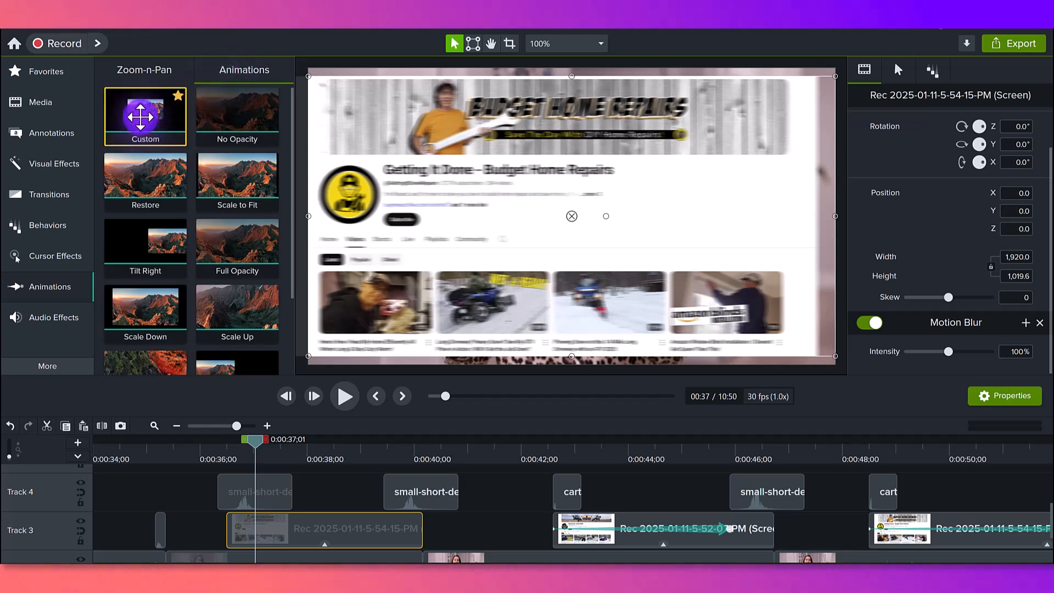
{"action": "left_click_drag", "start_coordinate": [141, 117], "coordinate": [265, 541]}
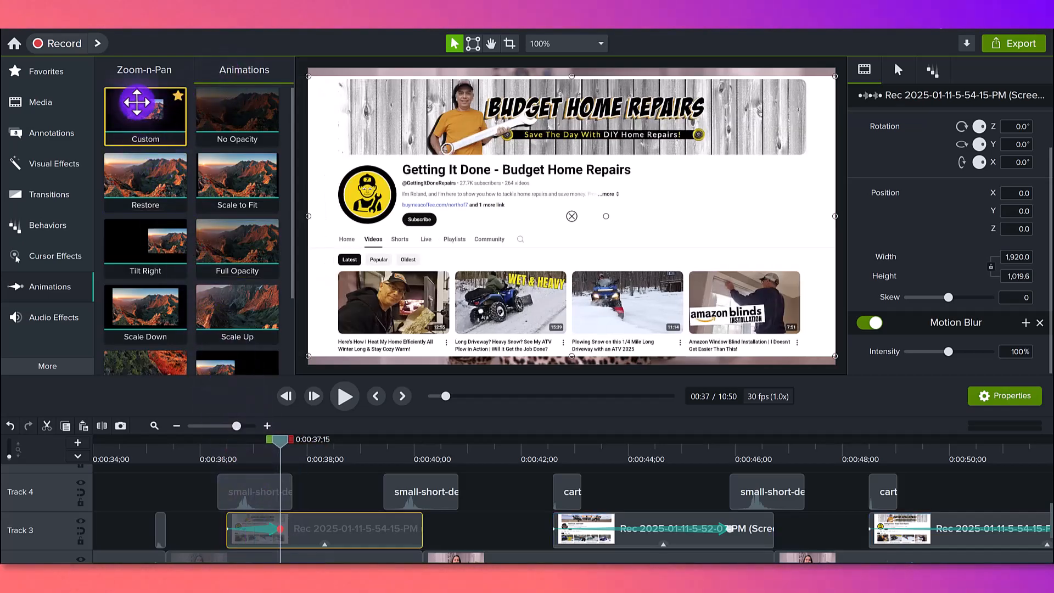
Step: Use Zoom-n-Pan to scale the screen recording to about 121%, framed on the upper-left part of the channel page
{"action": "left_click", "coordinate": [127, 70]}
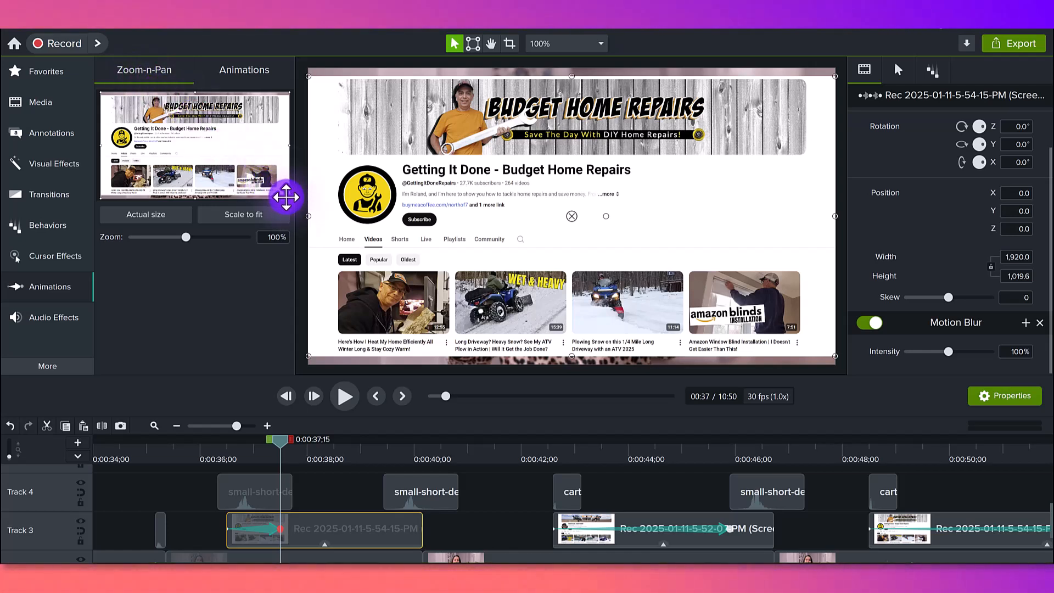
{"action": "left_click_drag", "start_coordinate": [287, 197], "coordinate": [262, 187]}
{"action": "left_click_drag", "start_coordinate": [275, 135], "coordinate": [256, 98]}
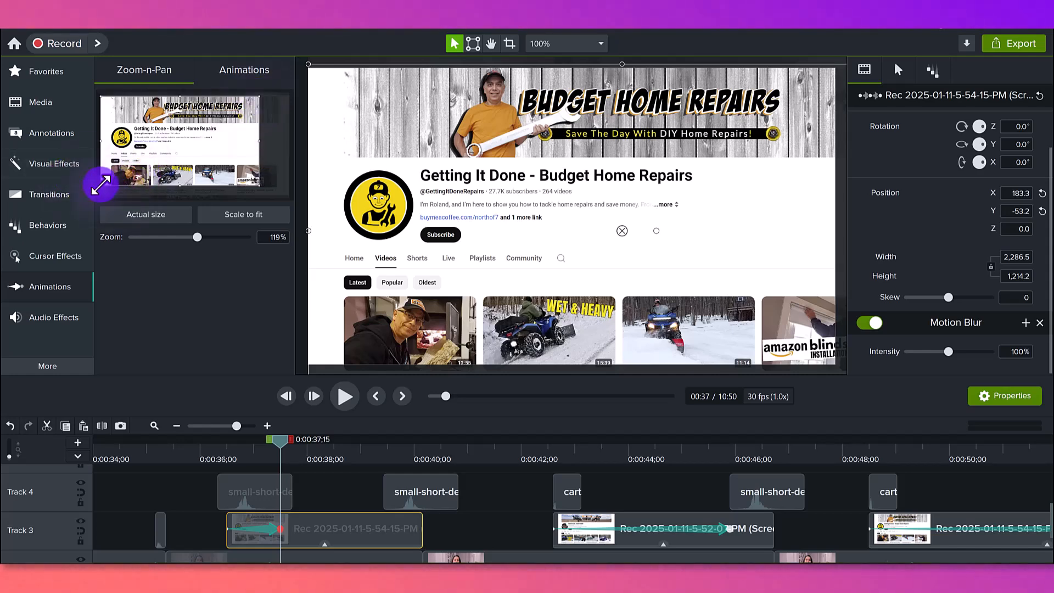
{"action": "left_click_drag", "start_coordinate": [100, 185], "coordinate": [103, 183]}
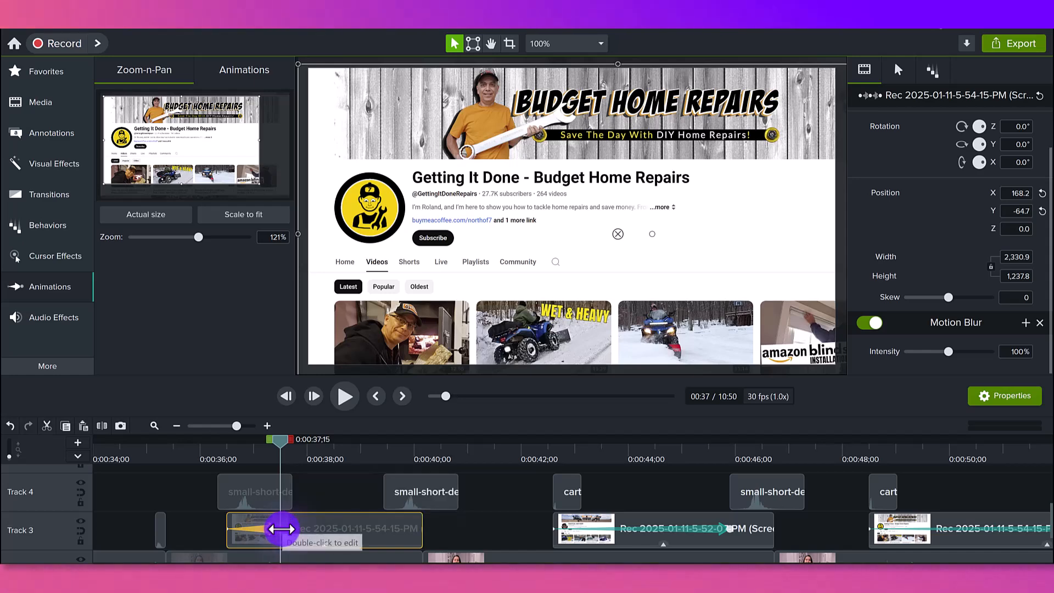
Step: Lengthen the clip's zoom animation to a duration of 00:00:01;07 and play the clip from 0:00:36;08
{"action": "mouse_move", "coordinate": [281, 528]}
{"action": "left_mouse_down"}
{"action": "mouse_move", "coordinate": [500, 540]}
{"action": "mouse_move", "coordinate": [290, 534]}
{"action": "left_mouse_up"}
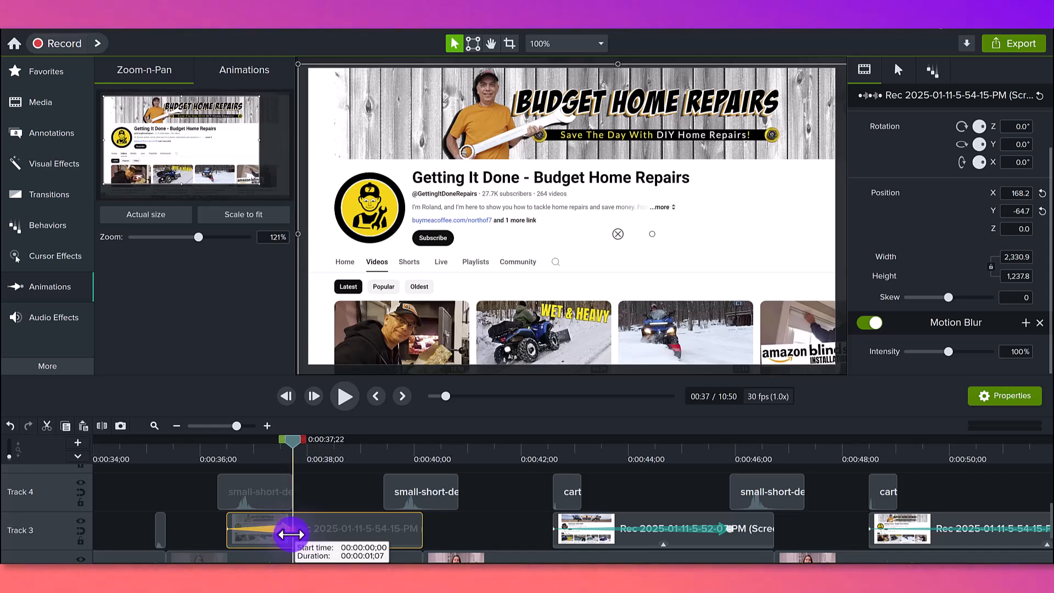
{"action": "left_click", "coordinate": [221, 460]}
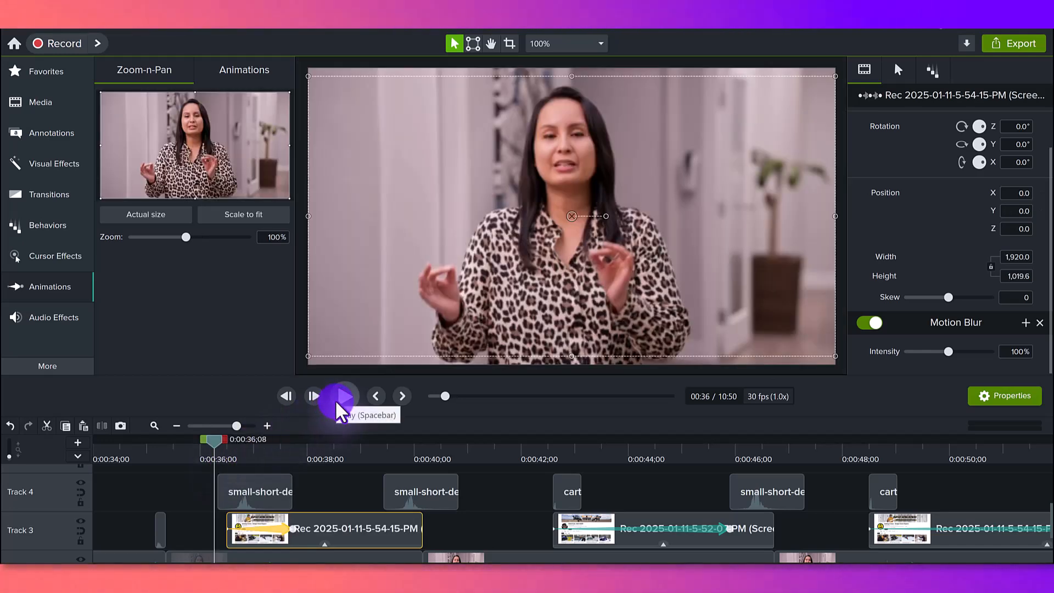
{"action": "left_click", "coordinate": [339, 399]}
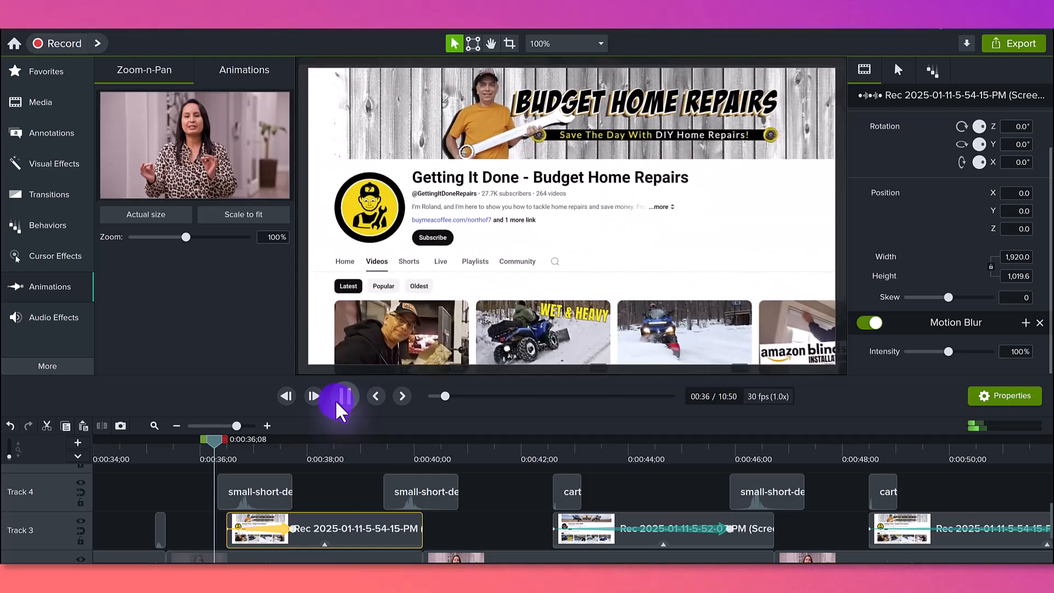
{"action": "left_click", "coordinate": [338, 404]}
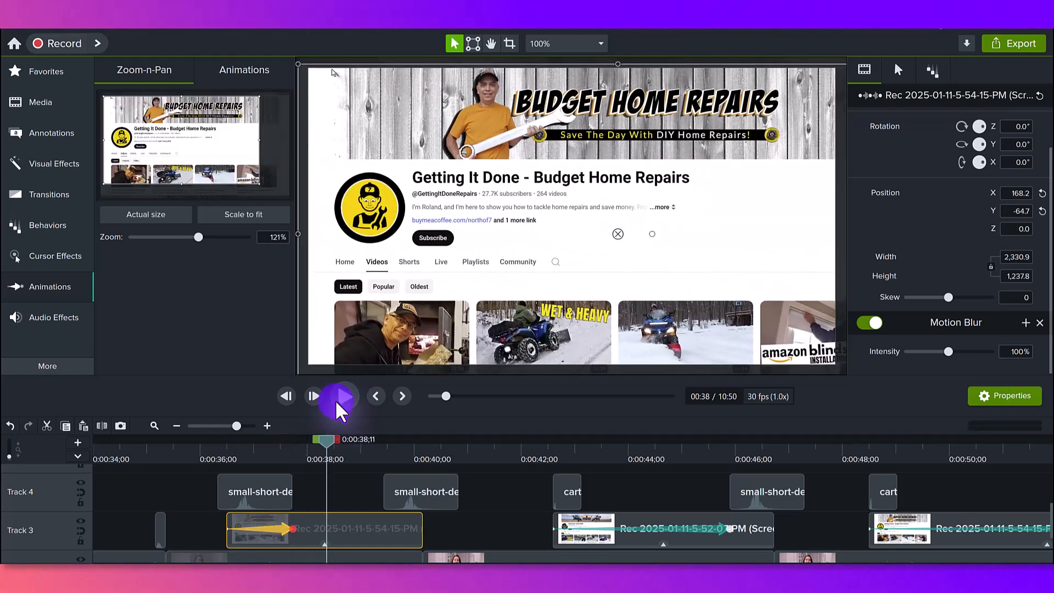
{"action": "left_click", "coordinate": [338, 405]}
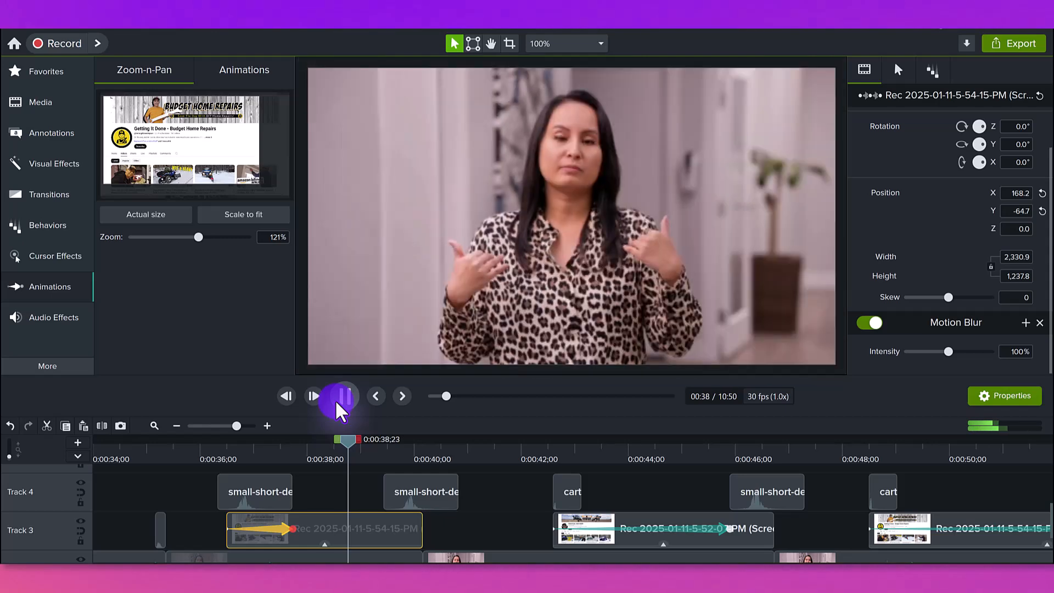
{"action": "left_click", "coordinate": [336, 405]}
Step: Stretch the zoom animation to the clip's end at 0:00:40;05 and play the clip from 0:00:36;05
{"action": "left_click", "coordinate": [307, 535]}
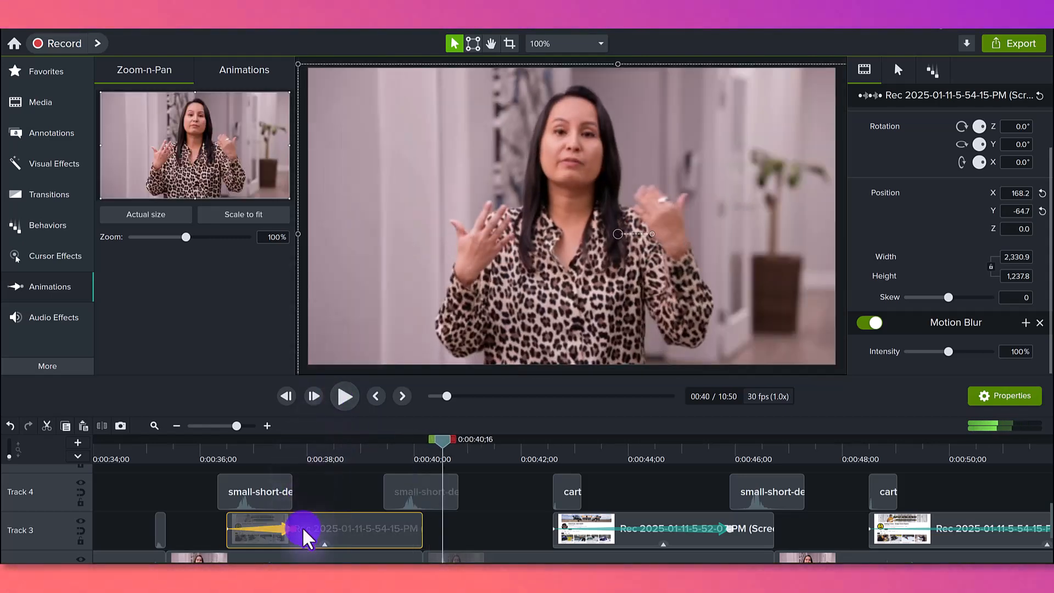
{"action": "left_click", "coordinate": [316, 482]}
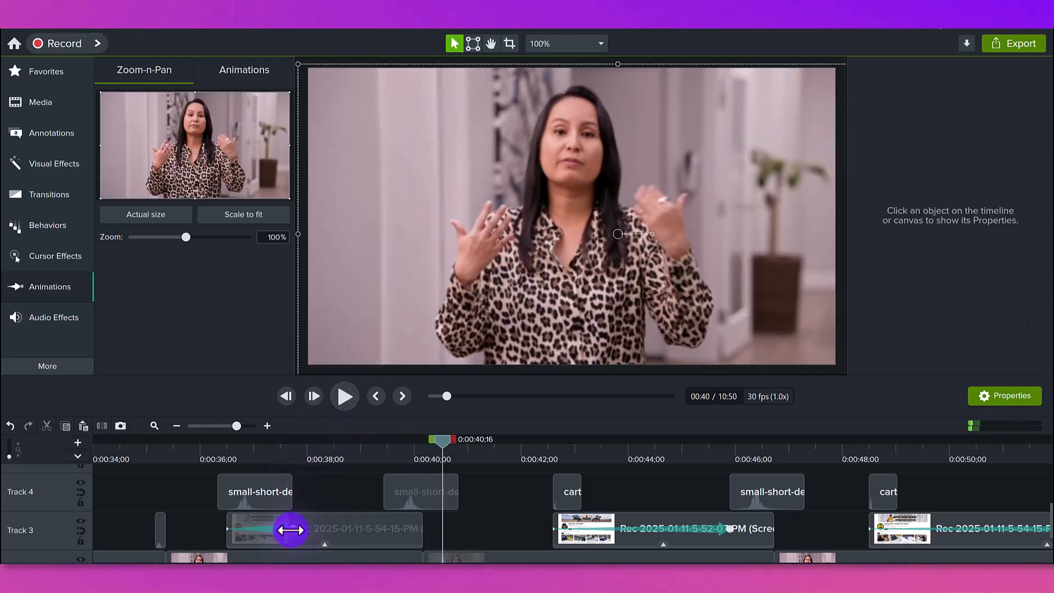
{"action": "left_click_drag", "start_coordinate": [290, 529], "coordinate": [505, 534]}
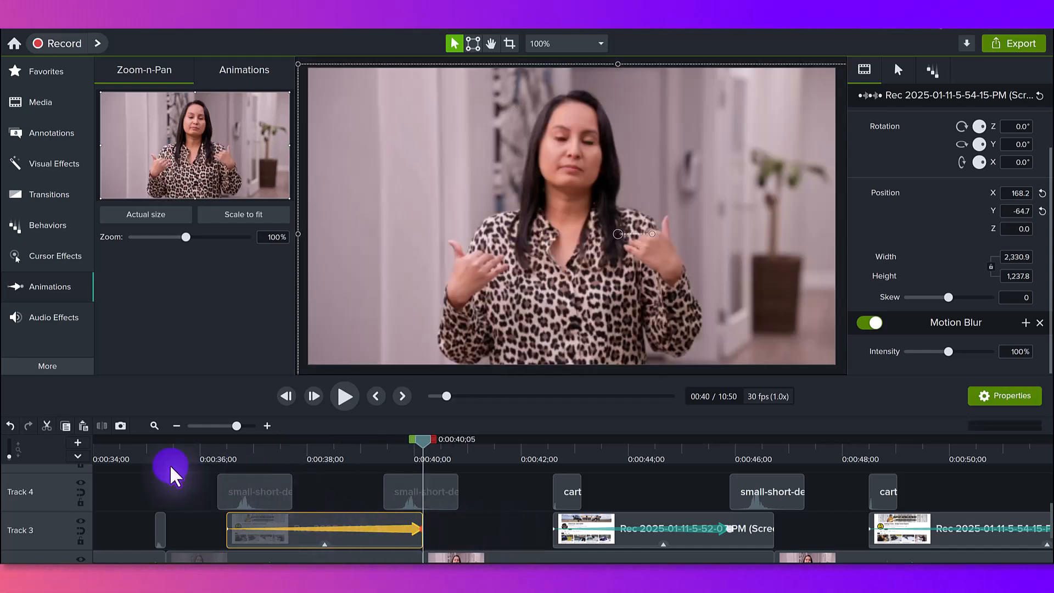
{"action": "left_click", "coordinate": [207, 459]}
{"action": "left_click", "coordinate": [343, 402]}
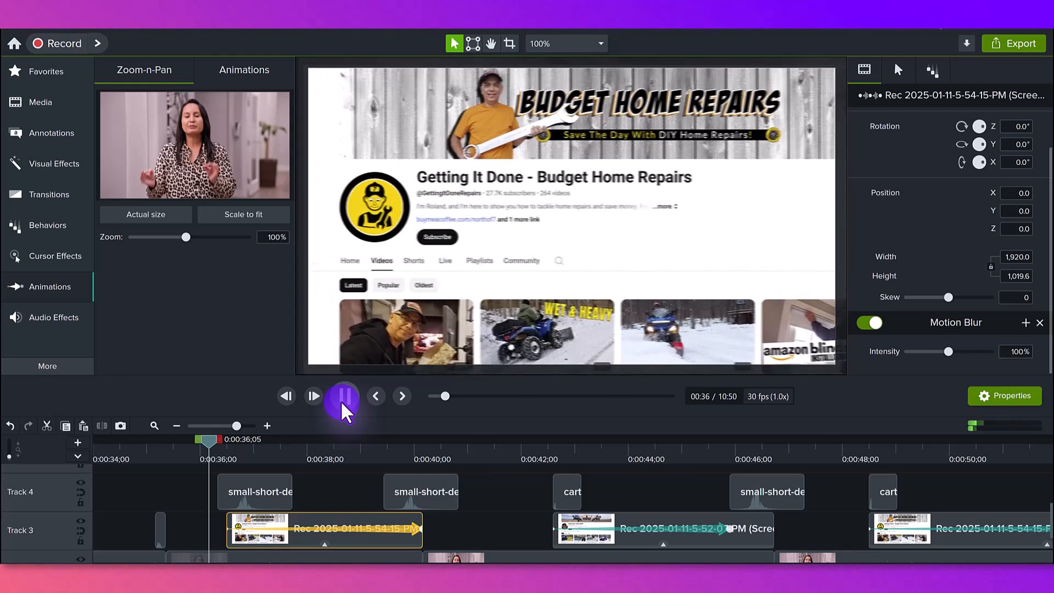
{"action": "key", "text": "space"}
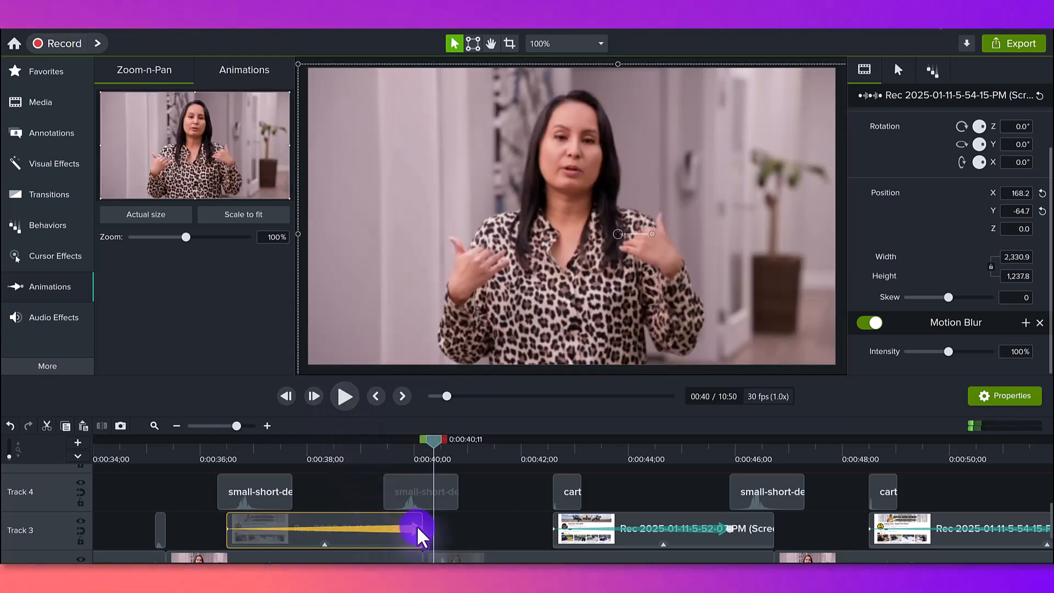
Step: Shorten the zoom animation so it ends at 0:00:39;06, before the clip's exit slide, and deselect it
{"action": "left_click", "coordinate": [418, 527]}
{"action": "left_click_drag", "start_coordinate": [408, 527], "coordinate": [352, 525]}
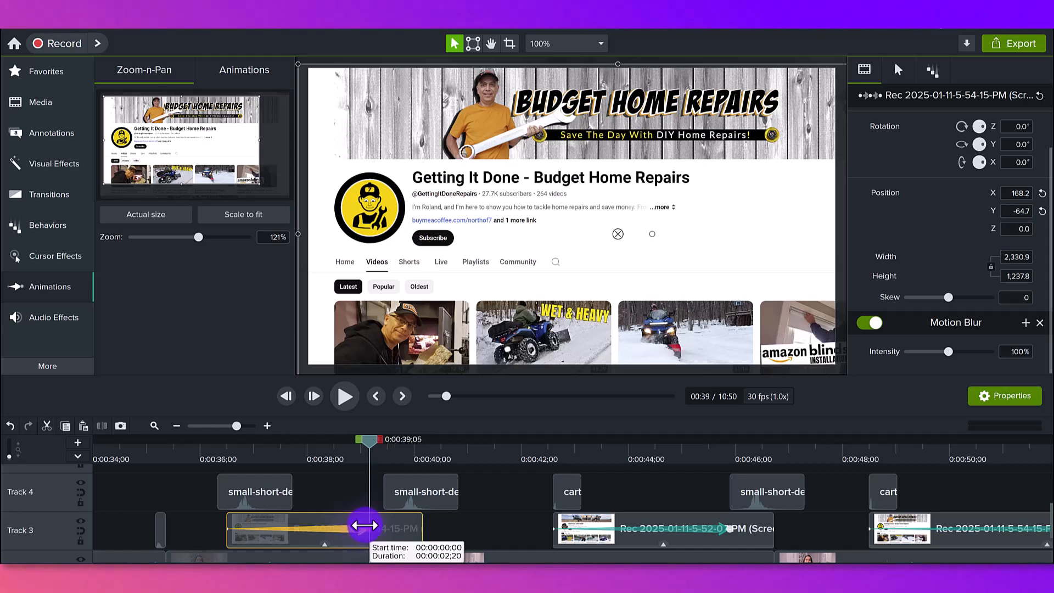
{"action": "left_click_drag", "start_coordinate": [365, 525], "coordinate": [371, 525]}
{"action": "left_click", "coordinate": [447, 528]}
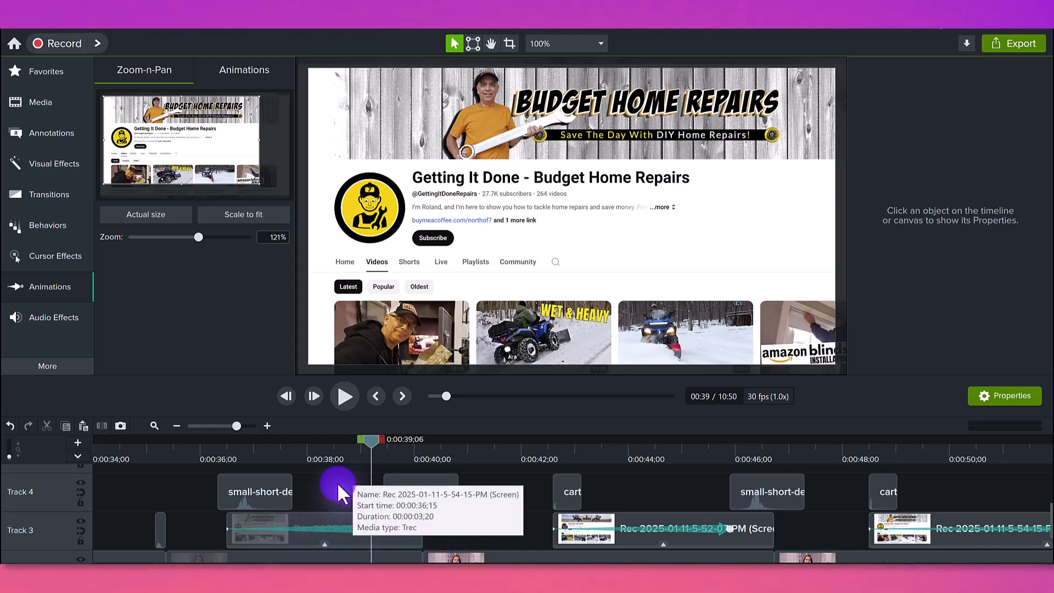
Step: Scrub through the clip's exit slide to 0:00:40;02 and return the playhead to 0:00:35;22
{"action": "left_click", "coordinate": [346, 454]}
{"action": "left_click_drag", "start_coordinate": [345, 453], "coordinate": [411, 469]}
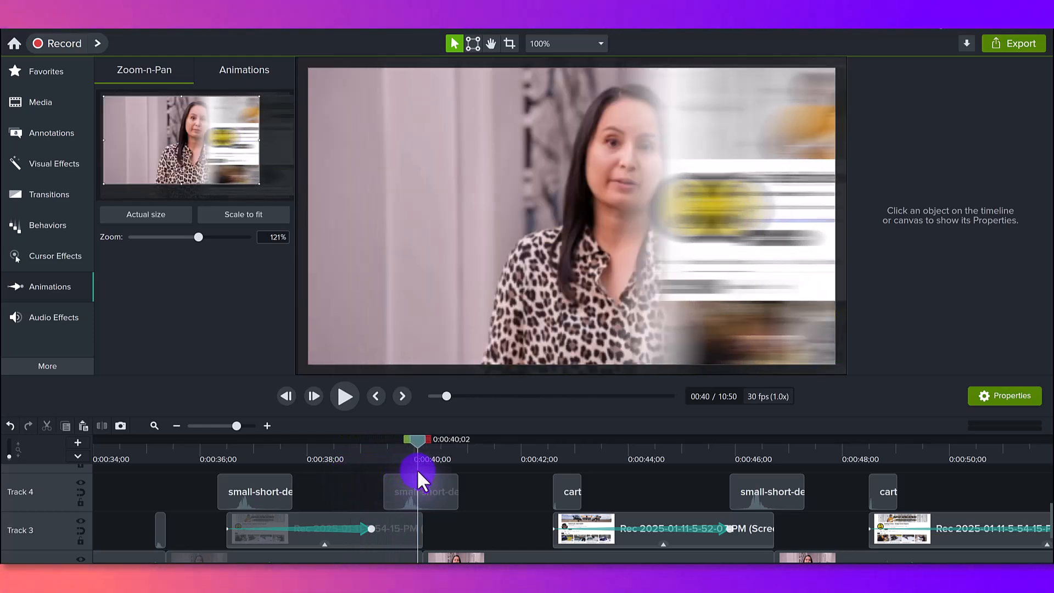
{"action": "left_click", "coordinate": [189, 487]}
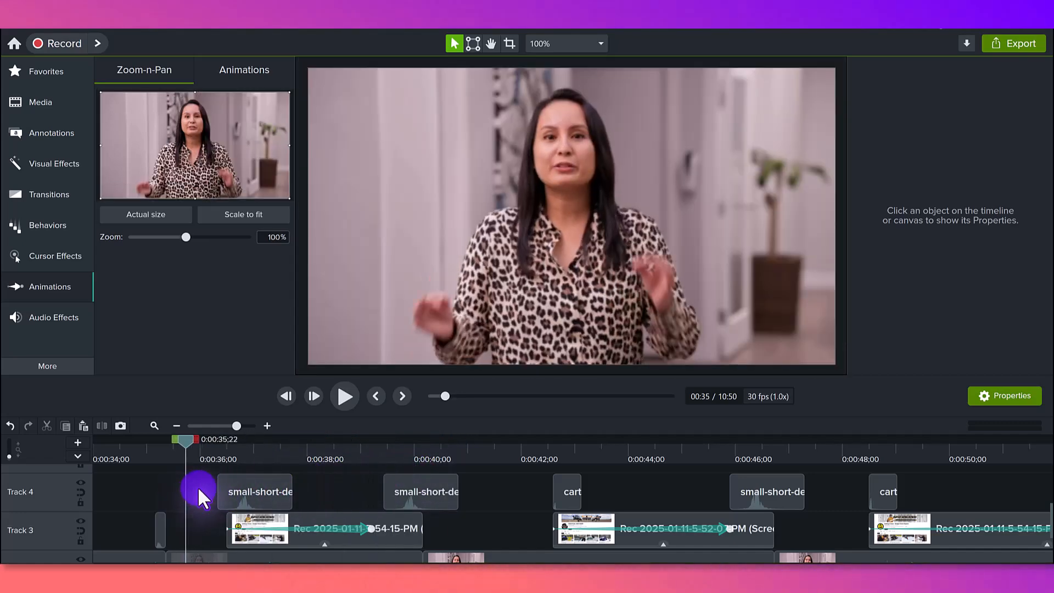
Step: Try the zoom animation stretched to the clip's end, scrub its exit slide, and restore the animation's end to 0:00:39;06
{"action": "left_click", "coordinate": [367, 477]}
{"action": "left_click_drag", "start_coordinate": [400, 476], "coordinate": [424, 529]}
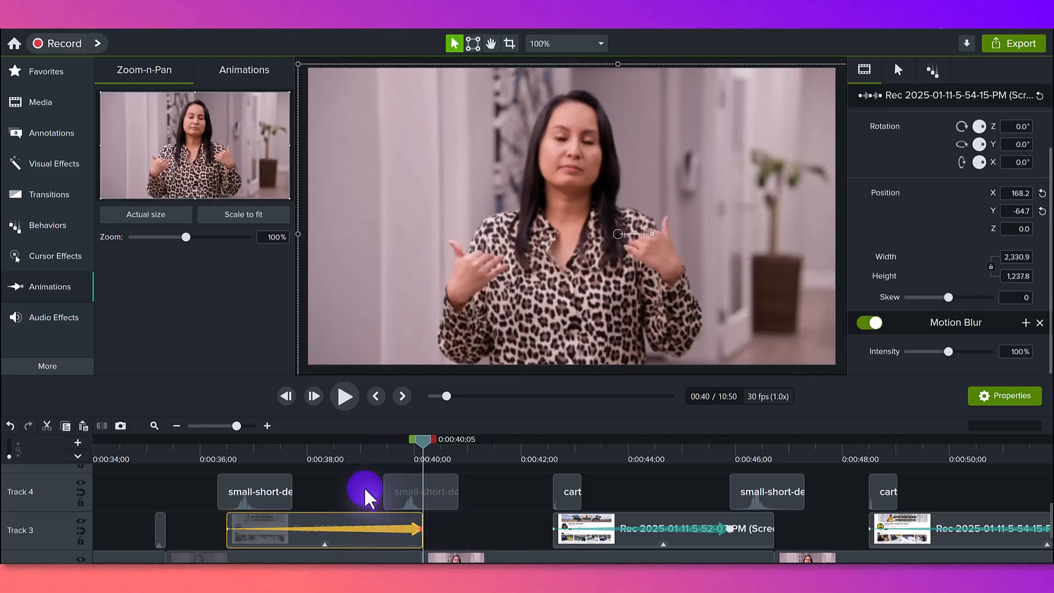
{"action": "left_click", "coordinate": [362, 460]}
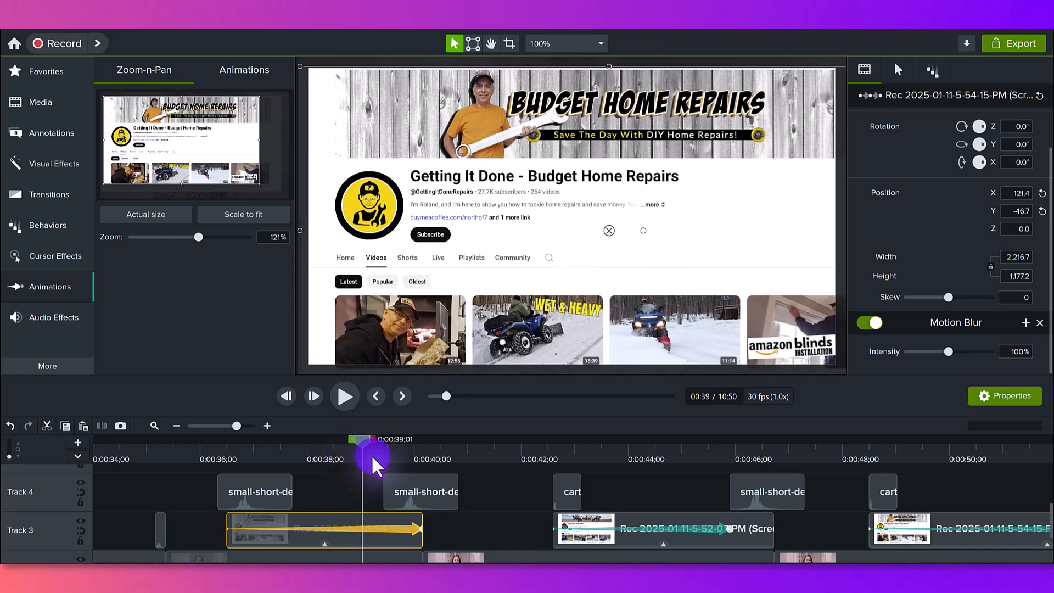
{"action": "left_click_drag", "start_coordinate": [372, 457], "coordinate": [414, 457]}
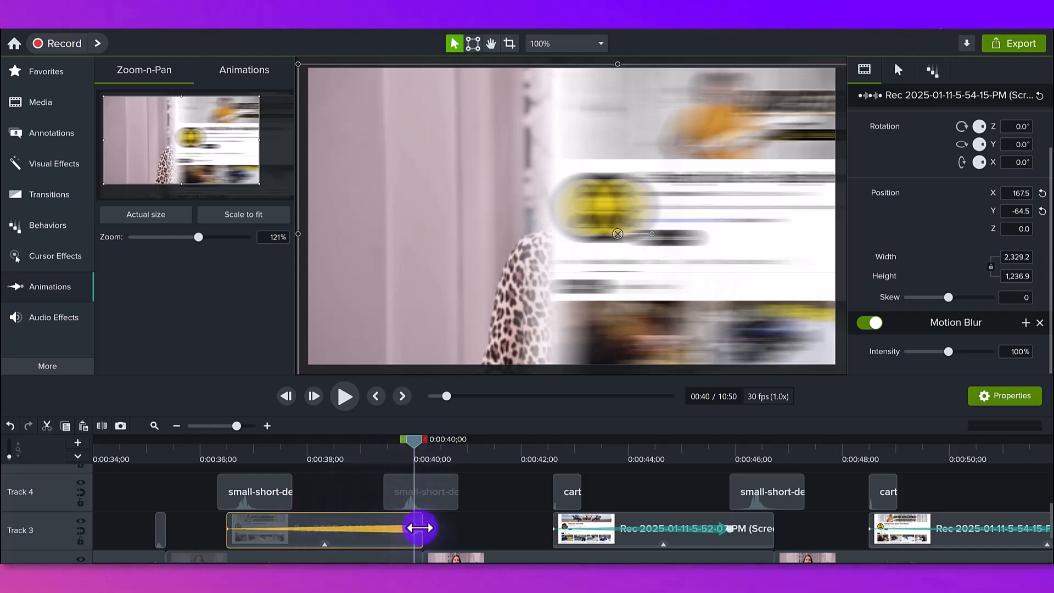
{"action": "left_click_drag", "start_coordinate": [419, 527], "coordinate": [367, 525]}
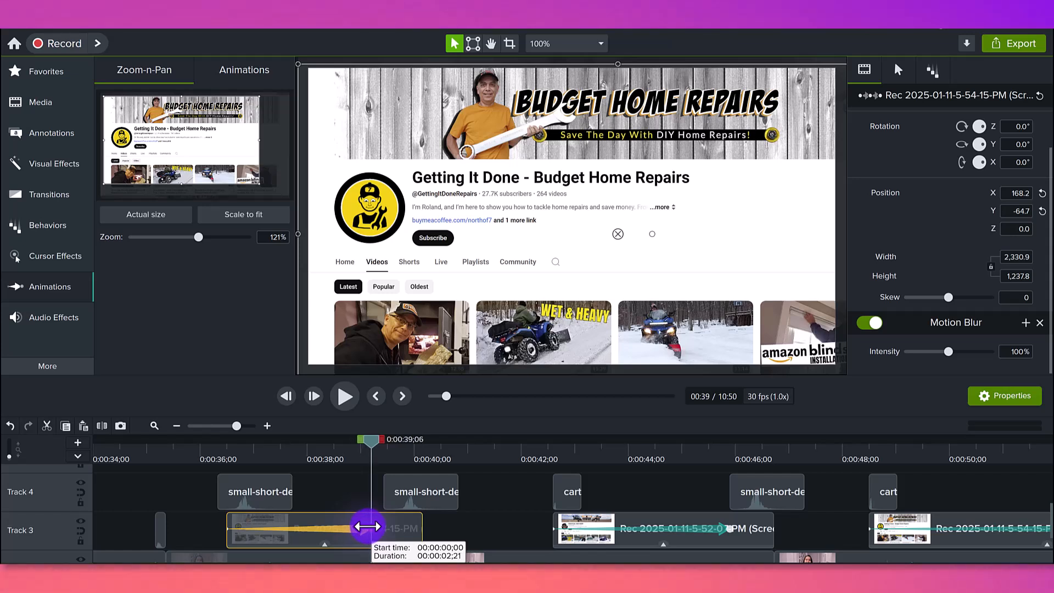
{"action": "left_click", "coordinate": [323, 500]}
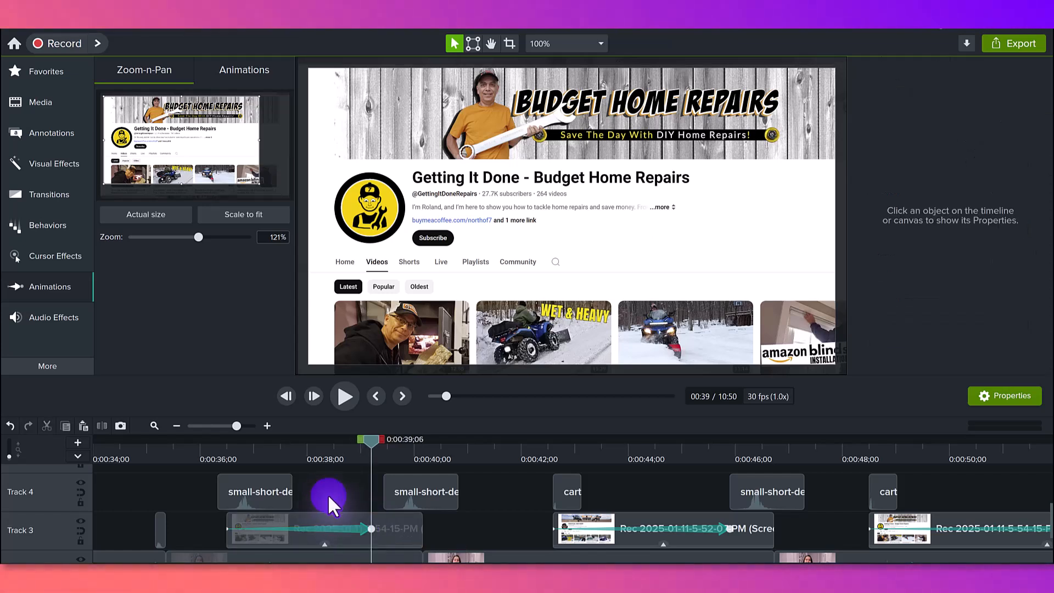